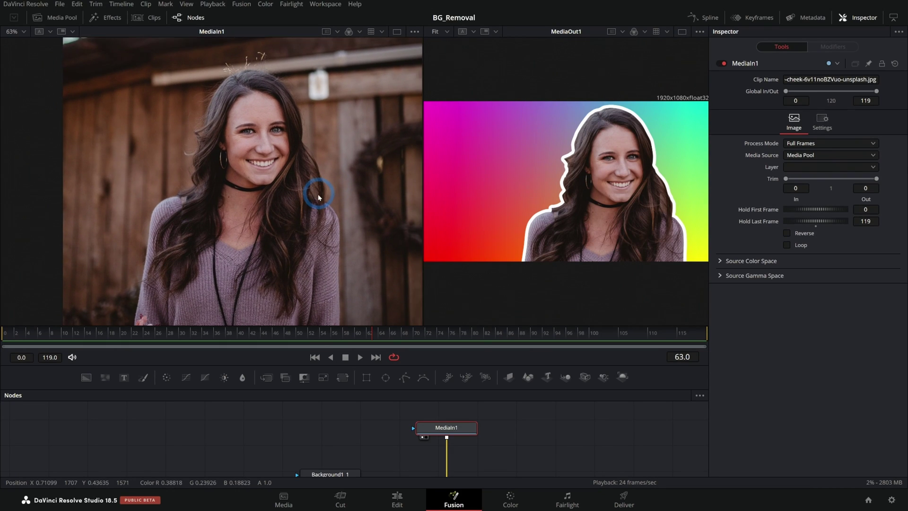
left_click_drag(319, 196, 313, 193)
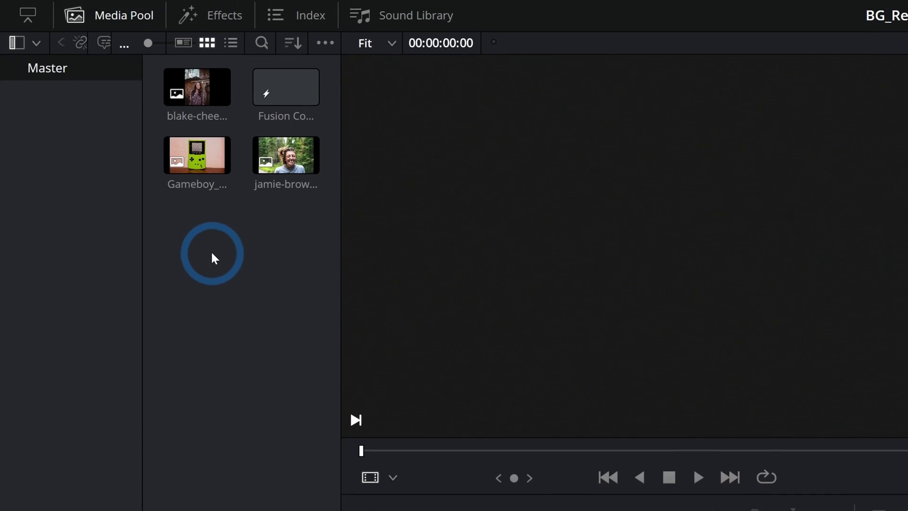
- Create a new Fusion composition with the default settings in the Master bin and open it for editing
right_click(211, 257)
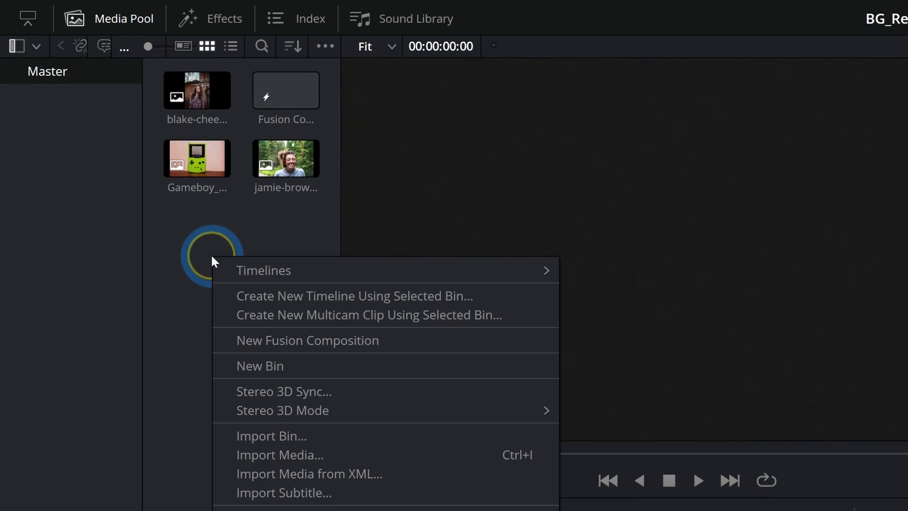
left_click(287, 341)
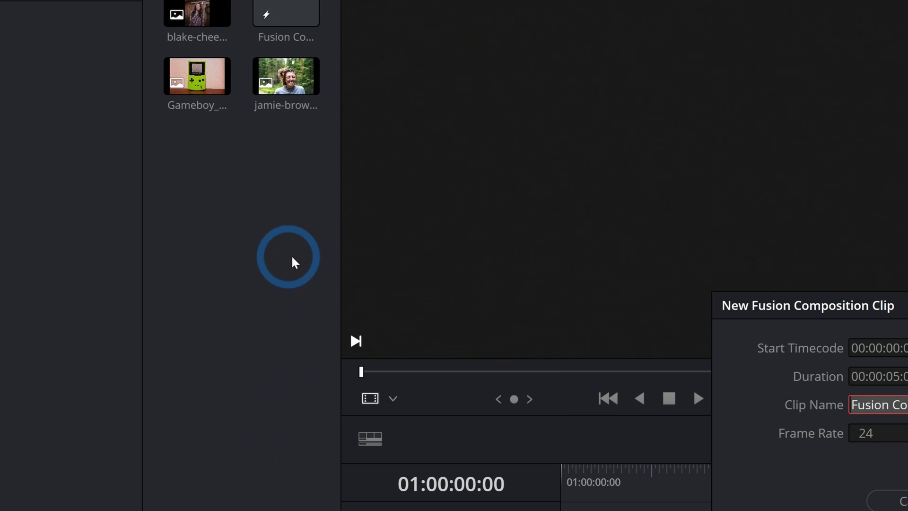
left_click(660, 341)
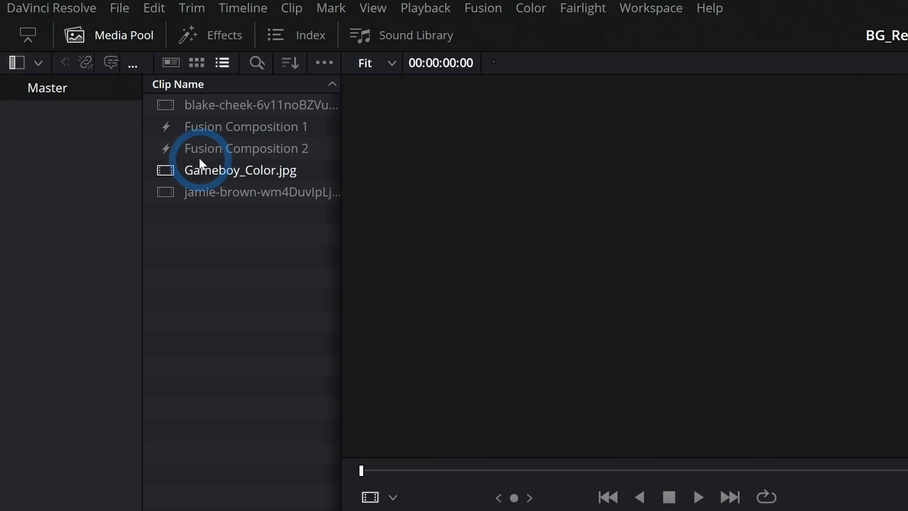
double_click(189, 146)
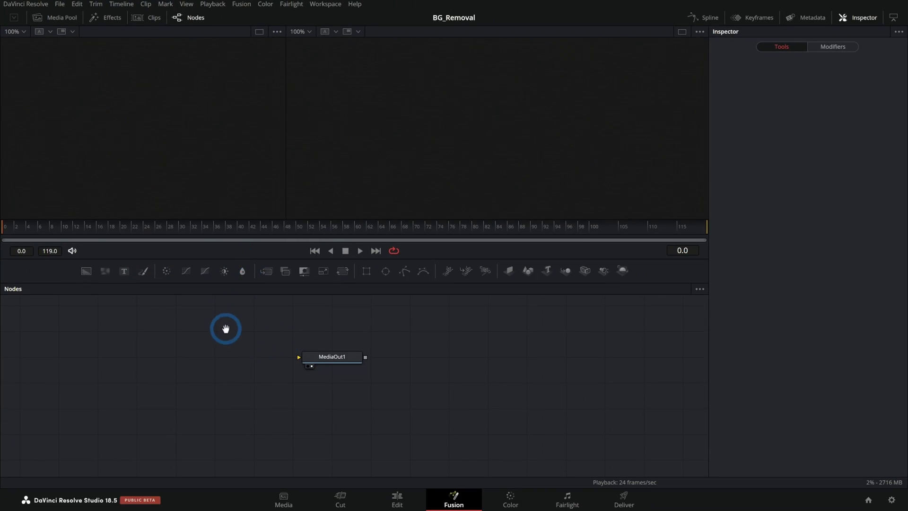
- Add a Background node to the composition and connect its output to MediaOut1
left_click_drag(226, 328, 385, 369)
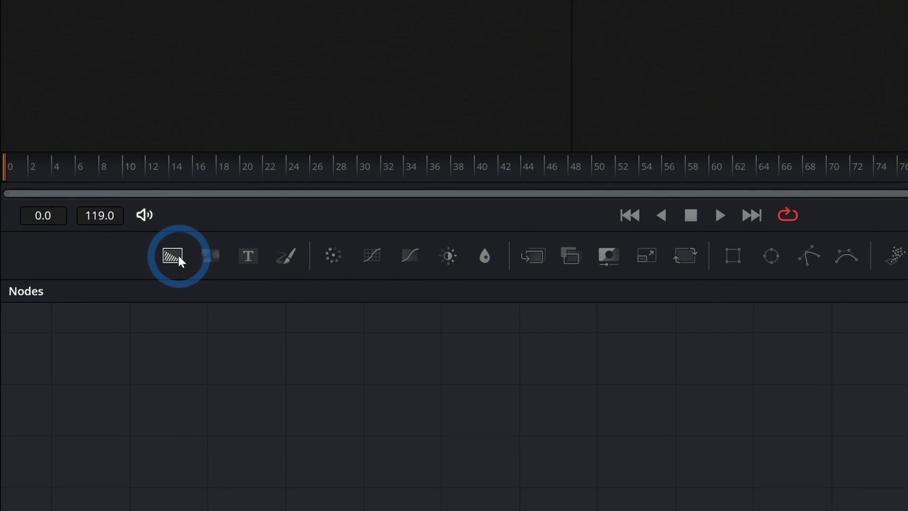
left_click_drag(177, 256, 492, 308)
left_click_drag(286, 308, 470, 296)
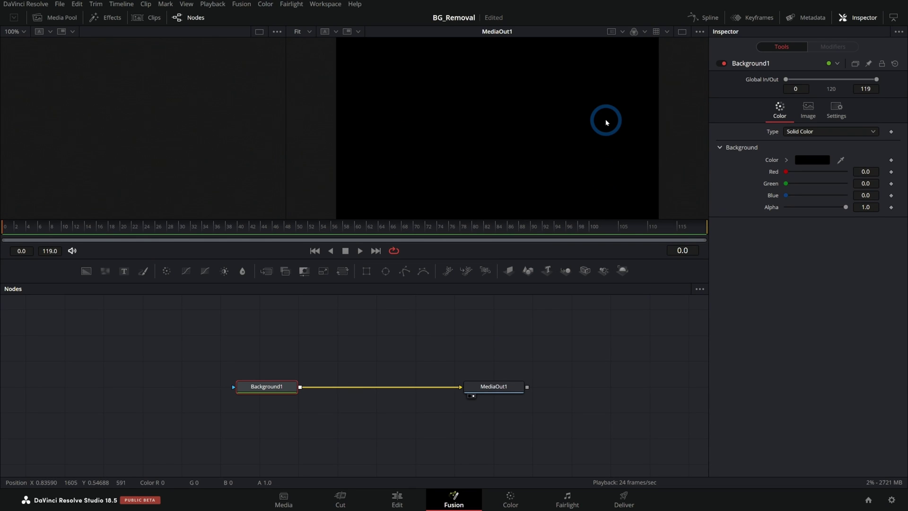
- Make Background1 a Four Corner gradient with red (0.803) top left, cyan top right, blue bottom left and yellow bottom right
left_click(808, 110)
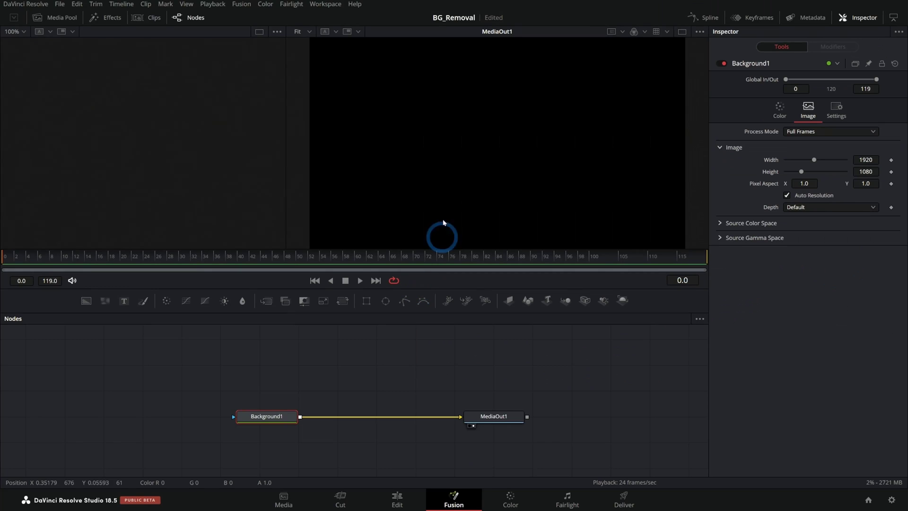
left_click(779, 110)
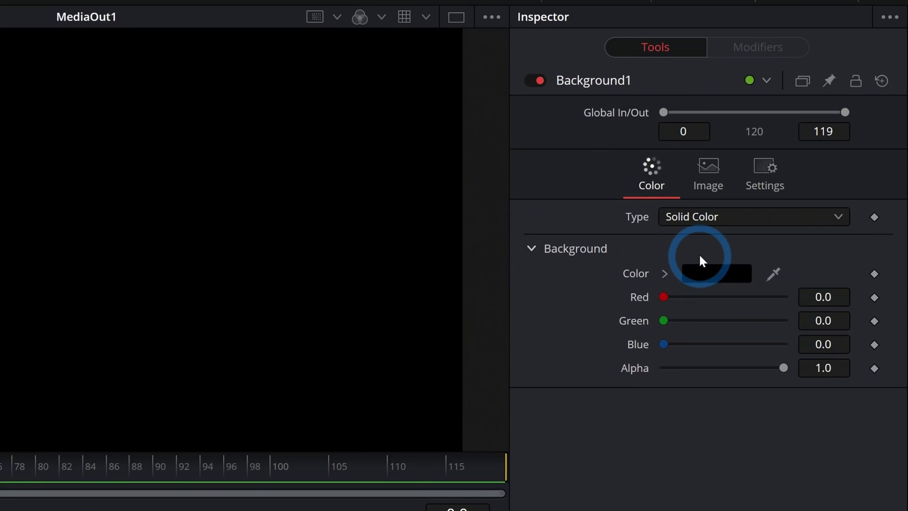
left_click(802, 133)
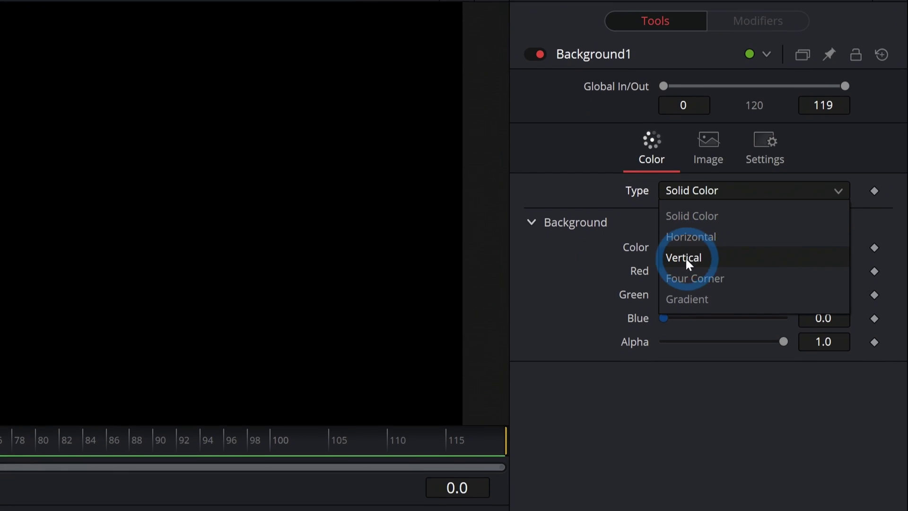
left_click(719, 278)
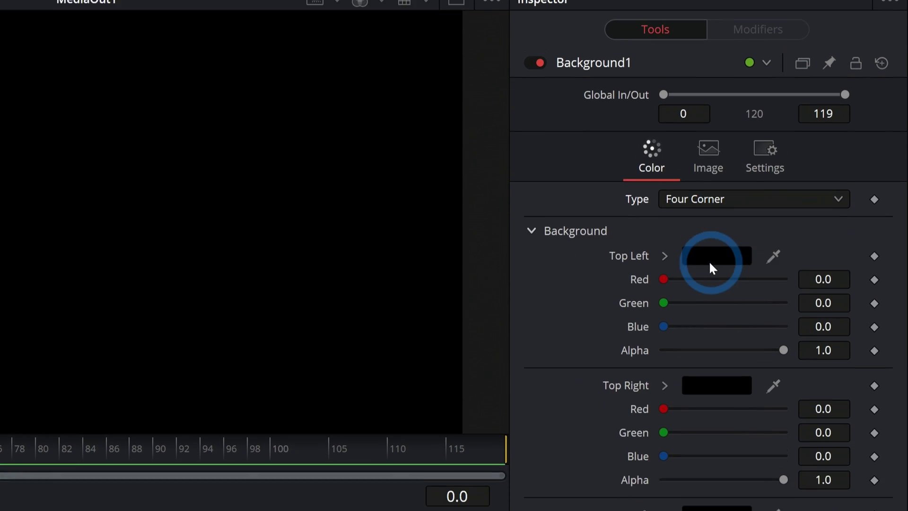
left_click_drag(663, 278, 761, 279)
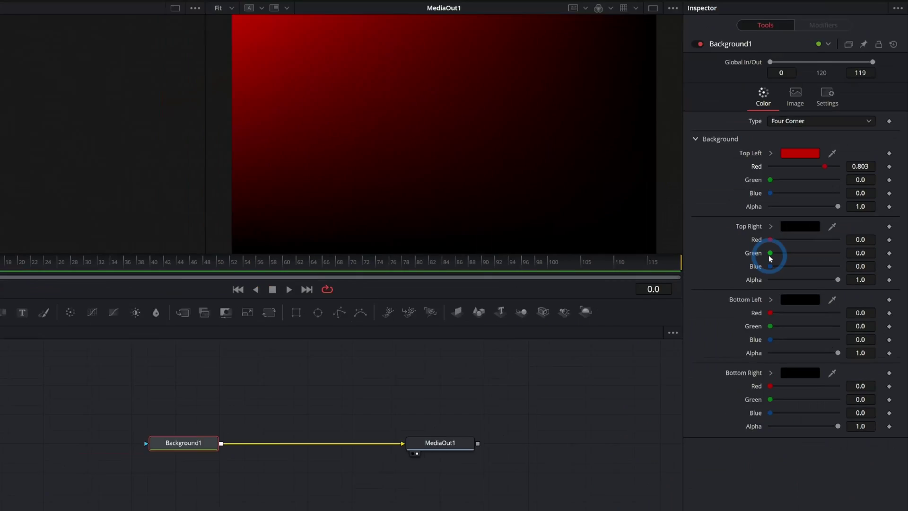
left_click_drag(663, 432, 689, 432)
left_click_drag(798, 248, 846, 248)
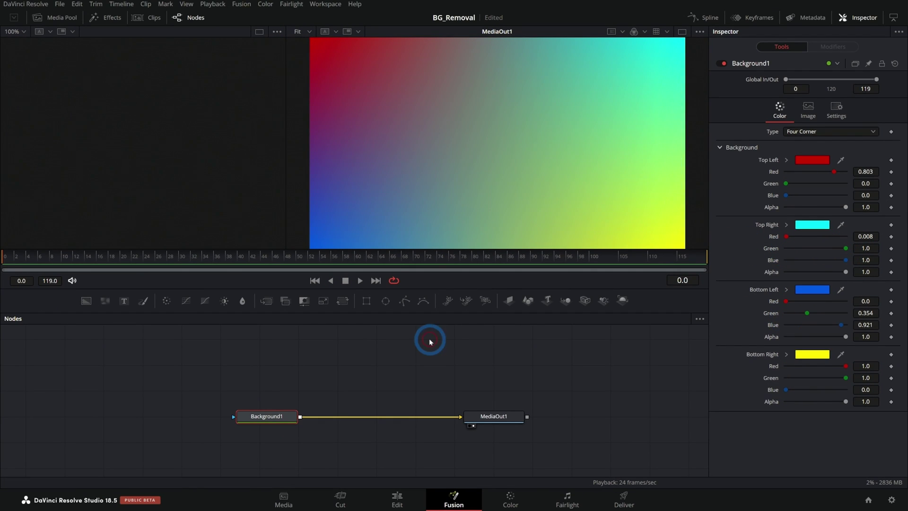
- Add the portrait photo of the long-haired woman in the purple sweater from the media pool as a node above Background1
left_click(60, 17)
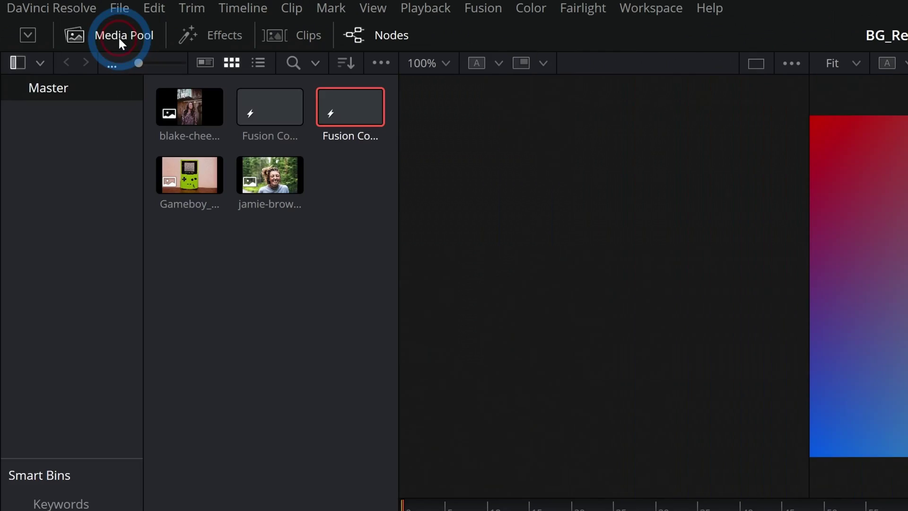
left_click(99, 52)
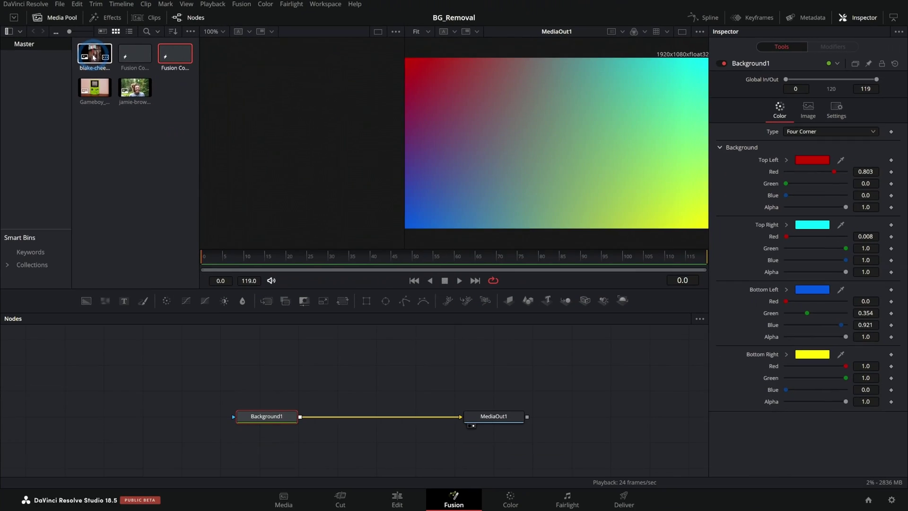
left_click_drag(93, 57, 342, 366)
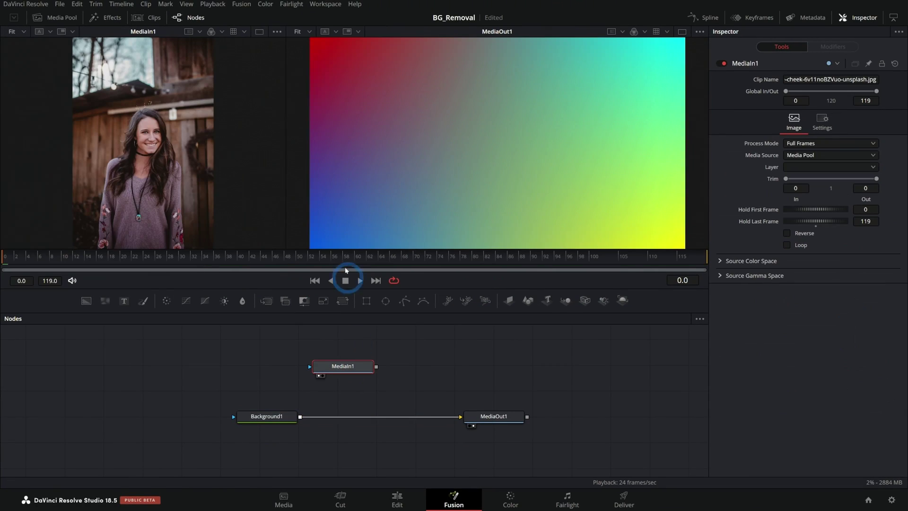
- Merge the MediaIn1 portrait over Background1 by connecting its output to the background's output
left_click_drag(287, 191, 437, 219)
left_click_drag(410, 288, 408, 347)
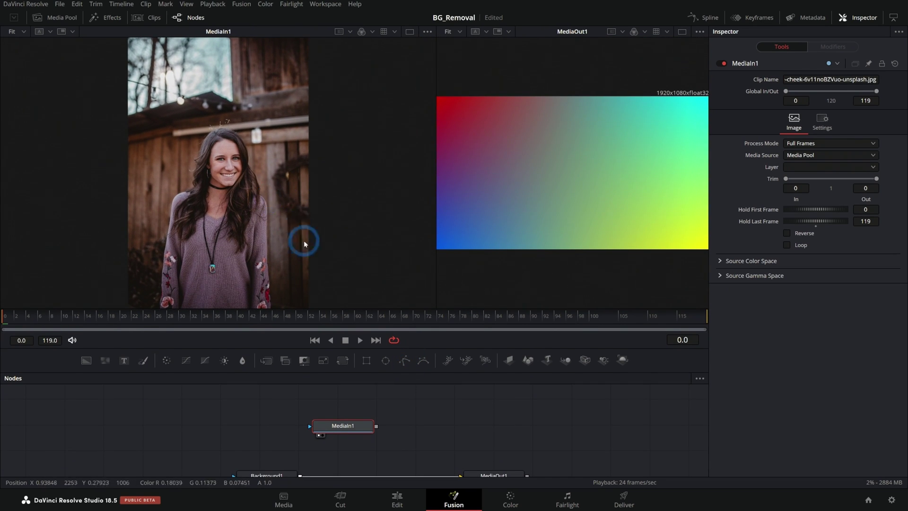
left_click_drag(409, 348, 410, 249)
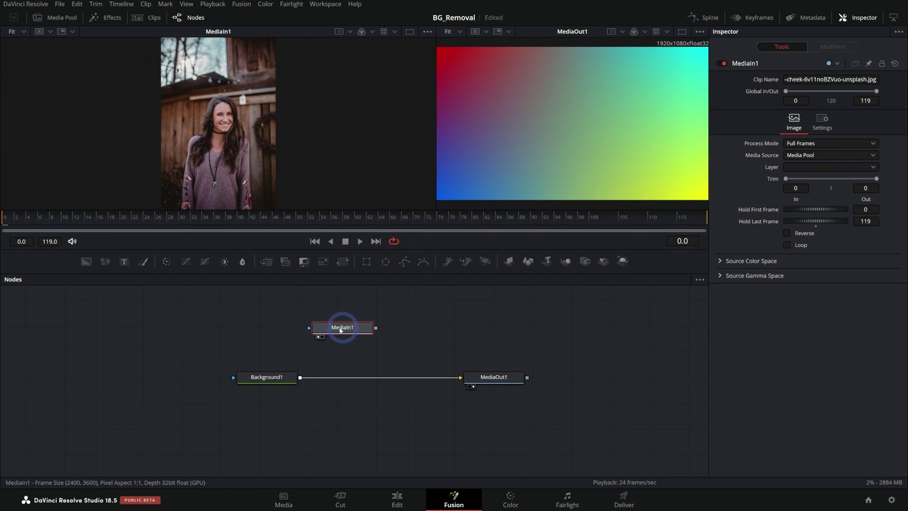
left_click(254, 381)
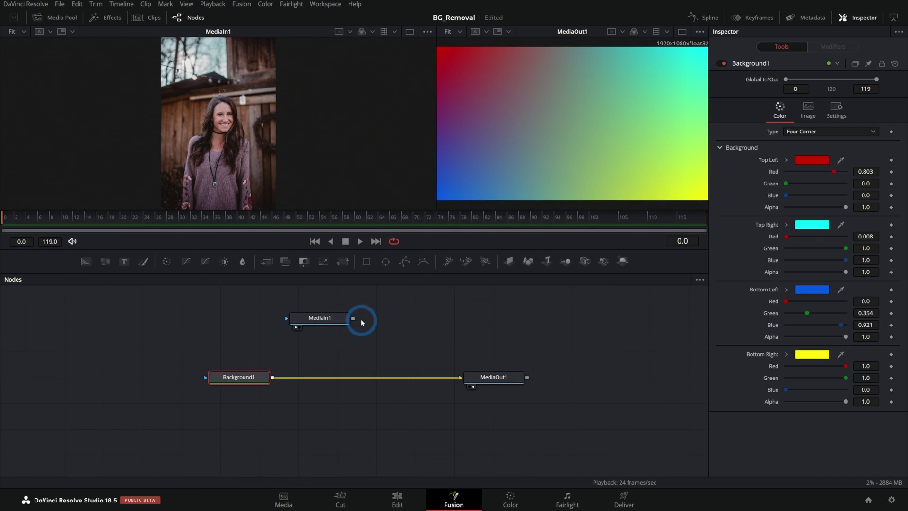
left_click_drag(356, 323, 383, 307)
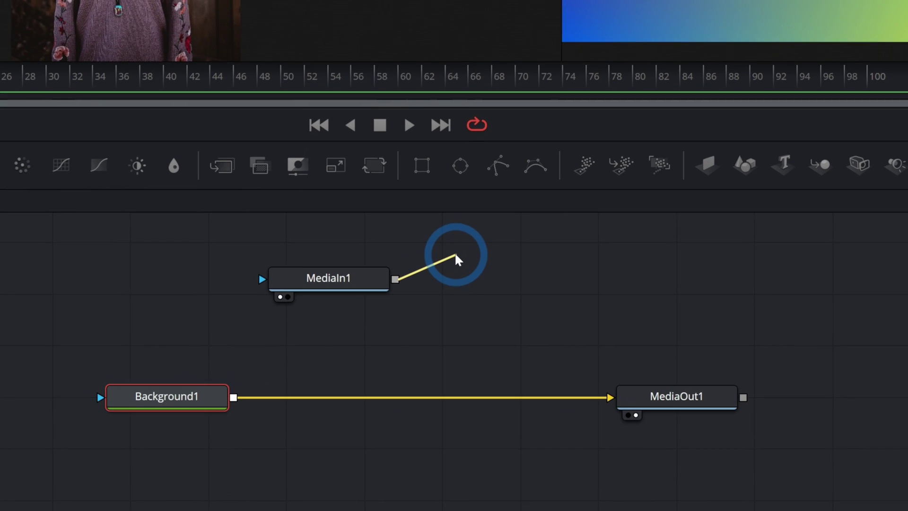
mouse_move(454, 257)
left_mouse_down()
mouse_move(462, 367)
mouse_move(289, 404)
mouse_move(232, 398)
mouse_move(453, 255)
left_mouse_up()
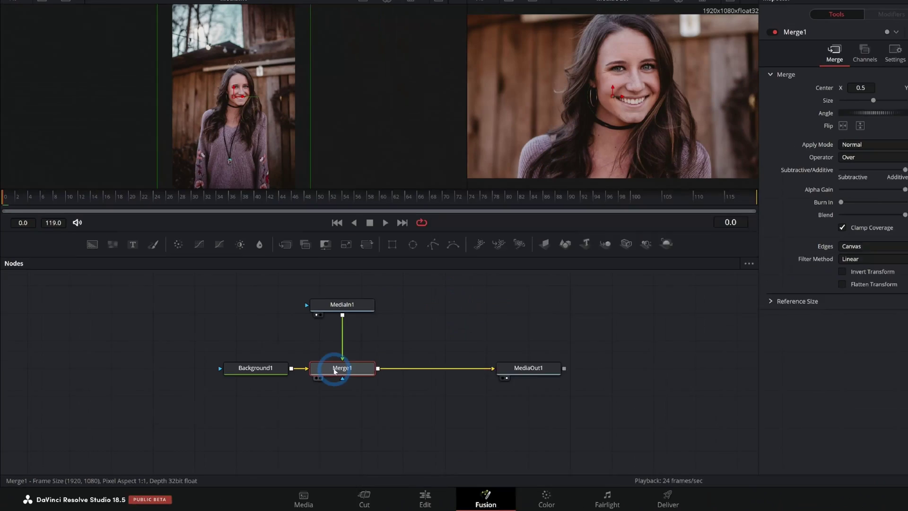
- Insert a Transform node between MediaIn1 and Merge1, scaling the portrait to about 0.714 and centring it at about X 0.626, Y 0.515
left_click_drag(423, 247, 422, 321)
left_click_drag(436, 198, 325, 201)
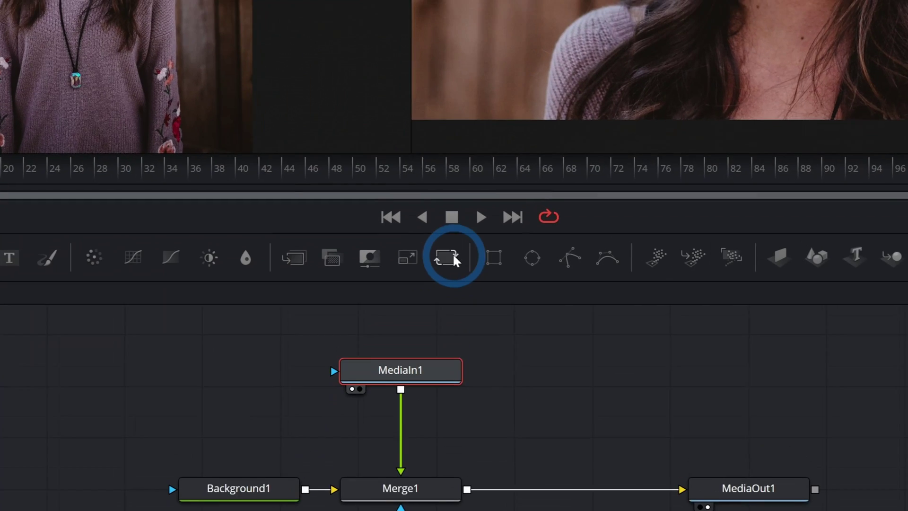
left_click(343, 338)
left_click_drag(455, 255, 450, 423)
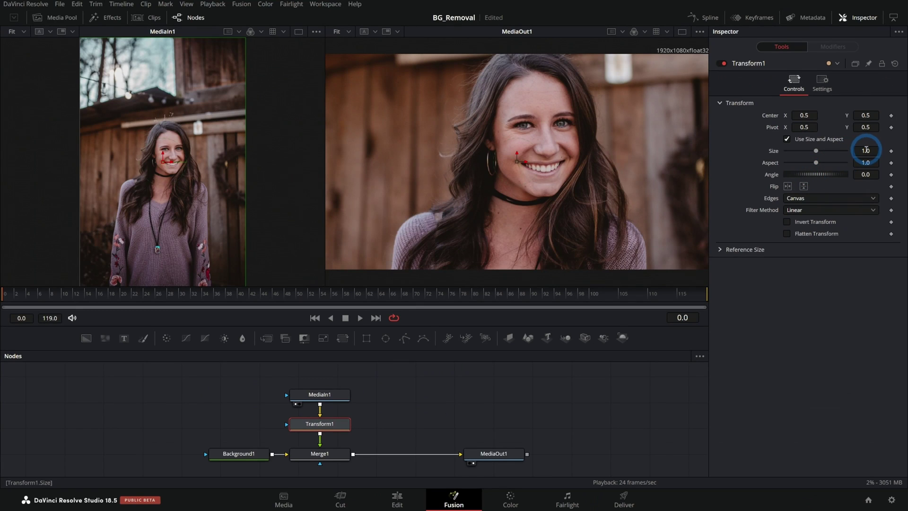
left_click_drag(865, 150, 749, 157)
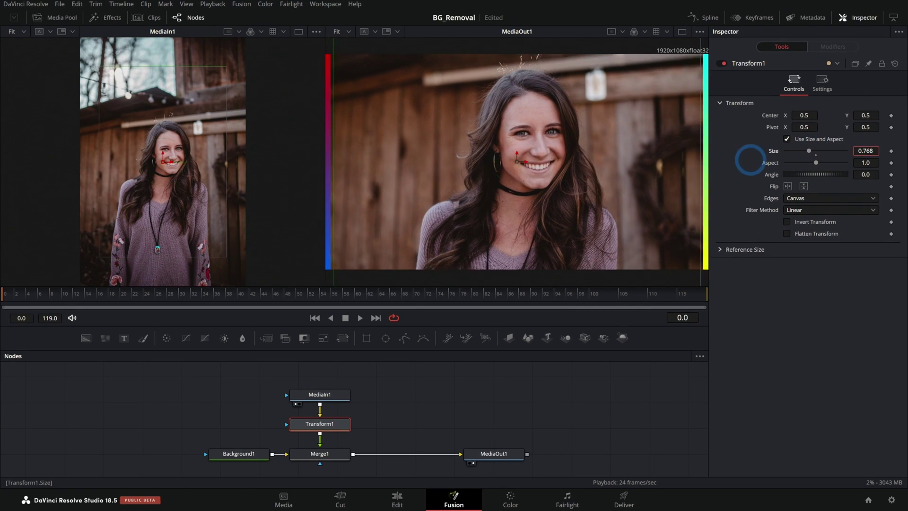
left_click_drag(517, 161, 579, 153)
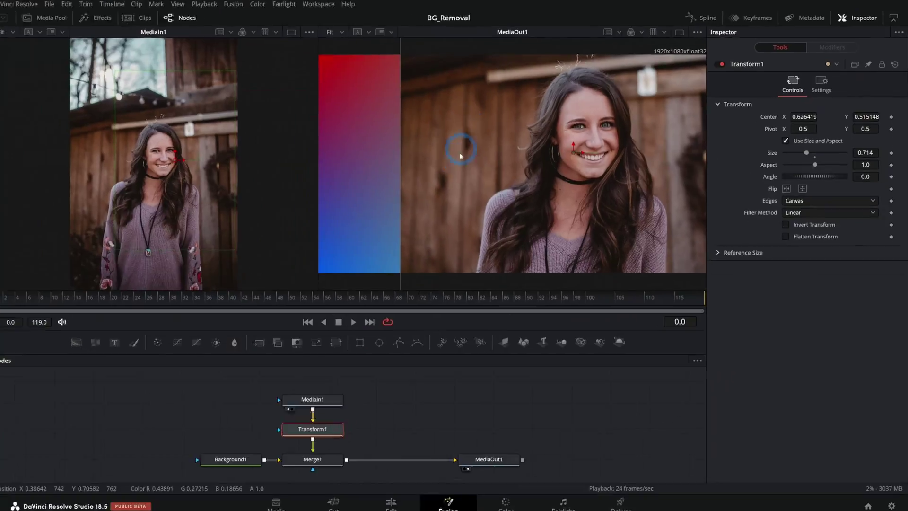
- Add an Ellipse mask node below Merge1 and connect it to the merge's mask input
left_click_drag(435, 324, 435, 268)
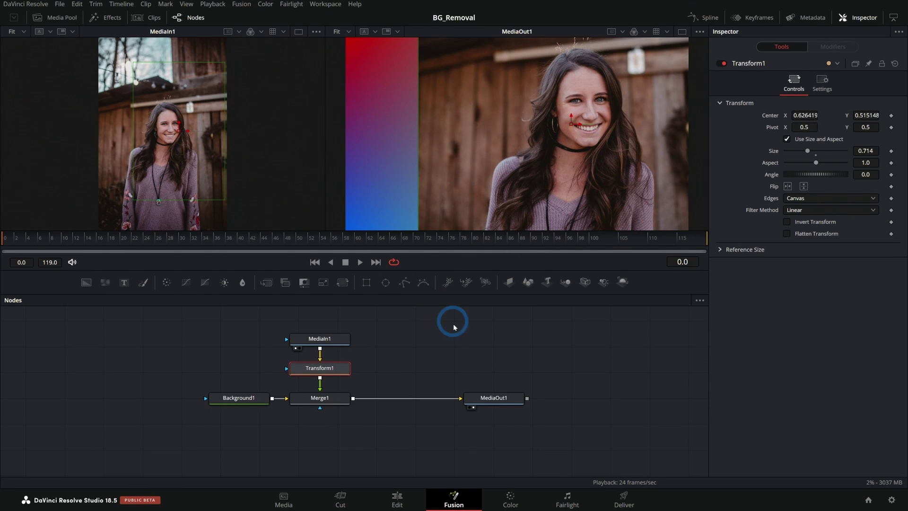
left_click(342, 417)
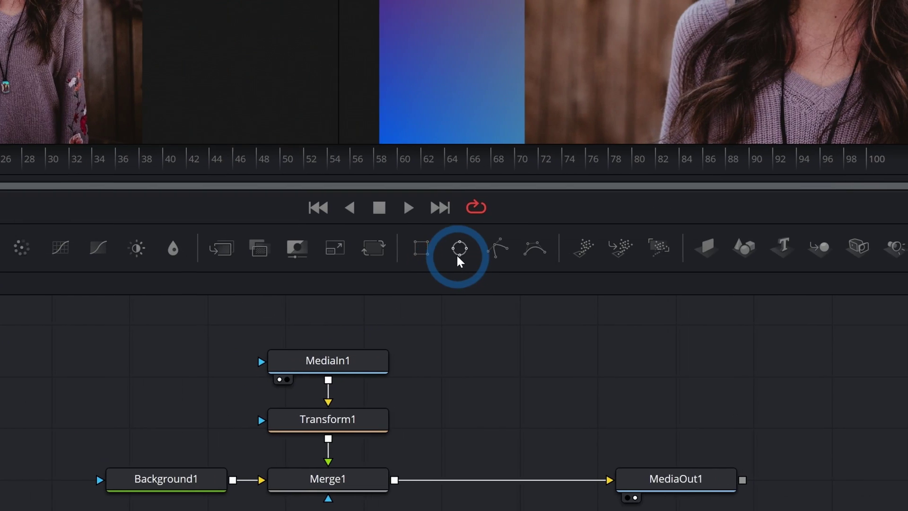
left_click_drag(400, 250, 322, 510)
left_click_drag(471, 355, 467, 292)
left_click(436, 367)
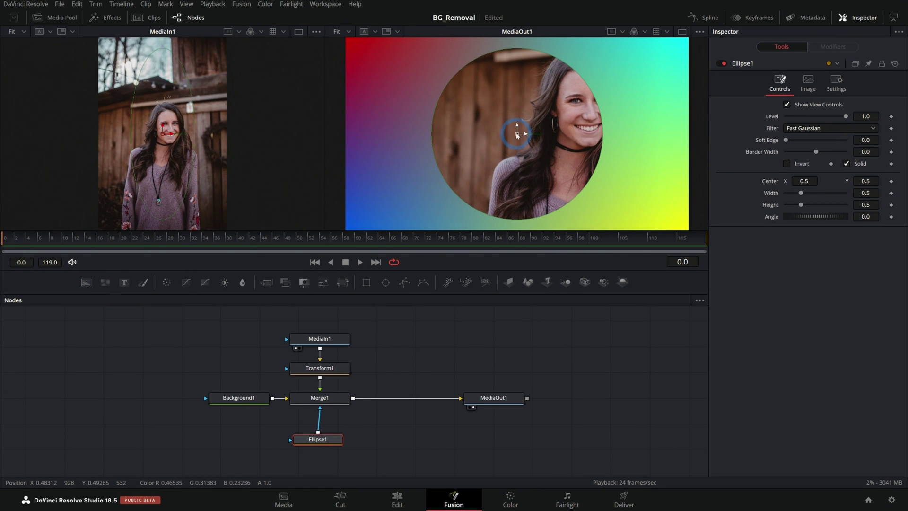
- Shrink the ellipse mask to about 0.358 wide and high, centre it around the woman's face, and delete the mask node
left_click_drag(517, 134, 561, 138)
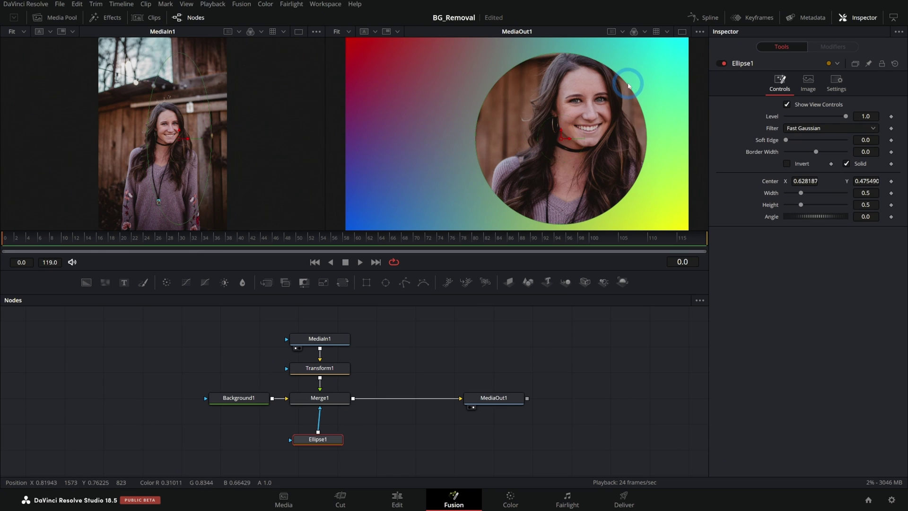
left_click_drag(627, 84, 617, 96)
left_click_drag(561, 138, 563, 119)
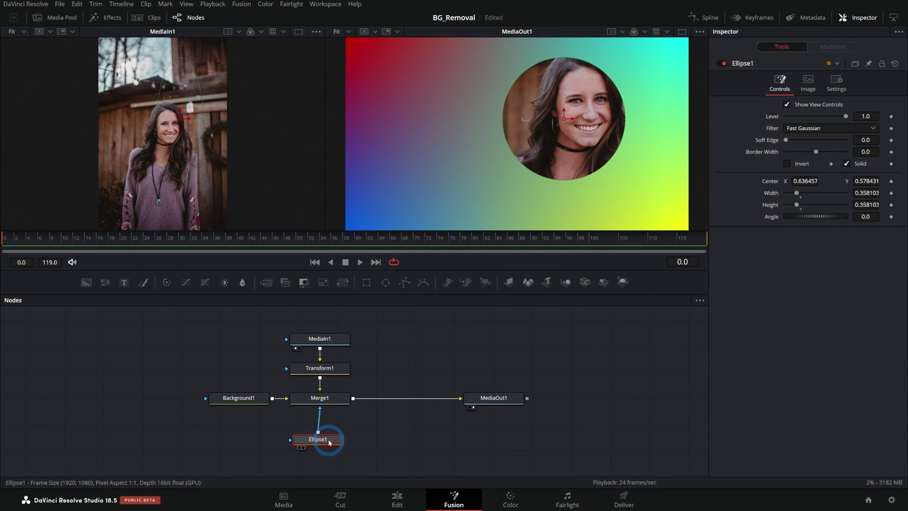
key("Delete")
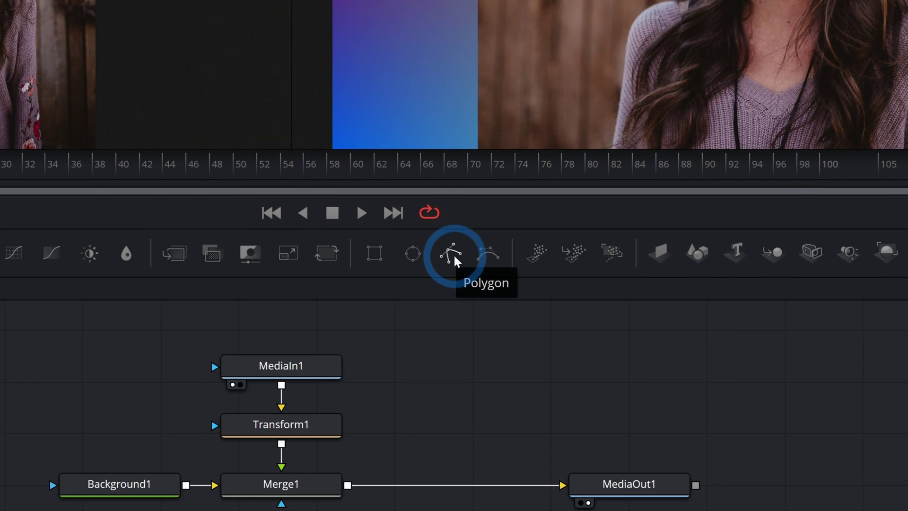
- Add a Polygon mask node below Merge1, connect it to the merge's mask input, and turn the node off
left_click_drag(453, 254, 420, 422)
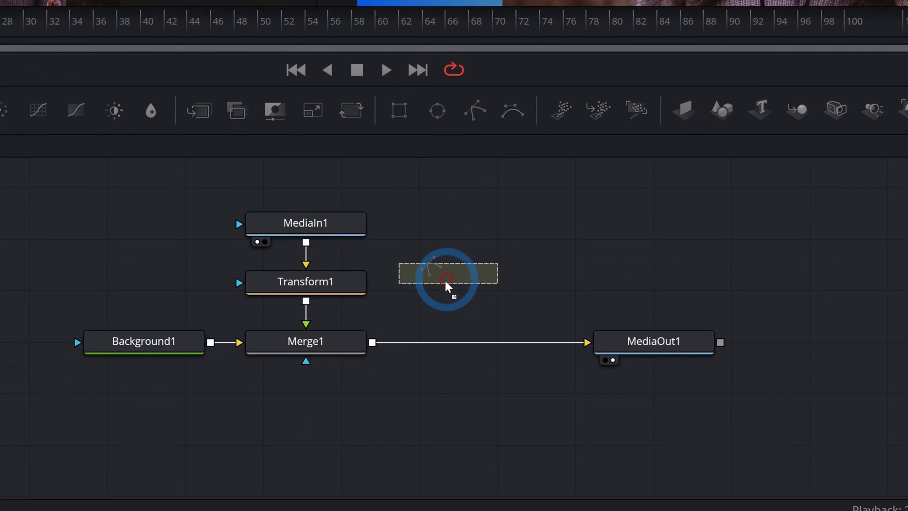
left_click_drag(445, 281, 301, 408)
left_click_drag(358, 408, 360, 383)
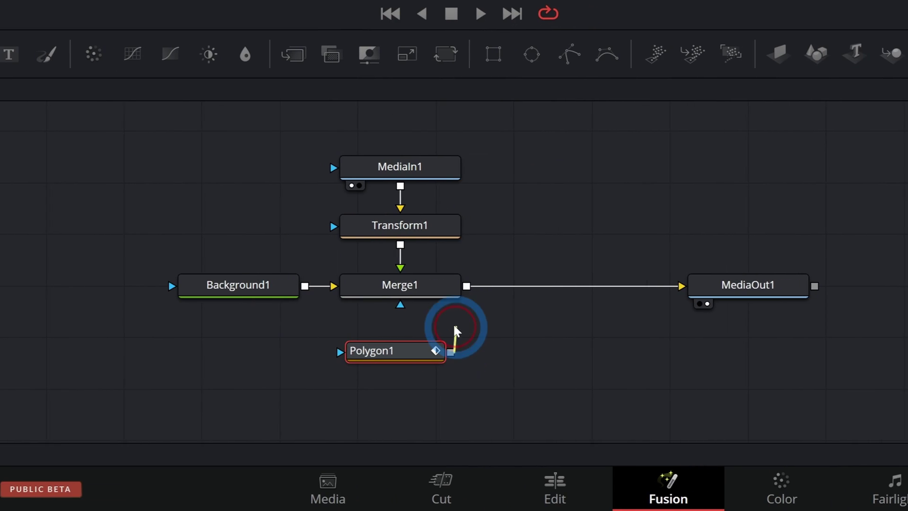
left_click_drag(454, 329, 414, 289)
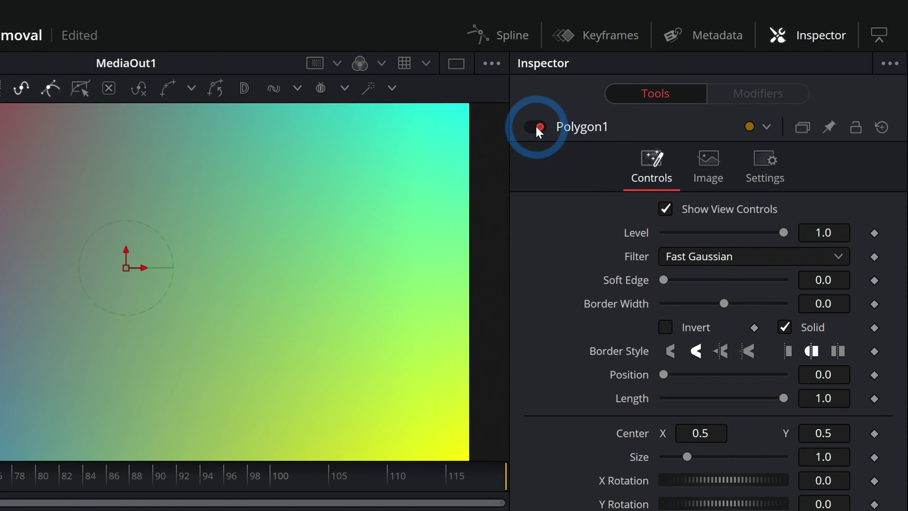
left_click(535, 126)
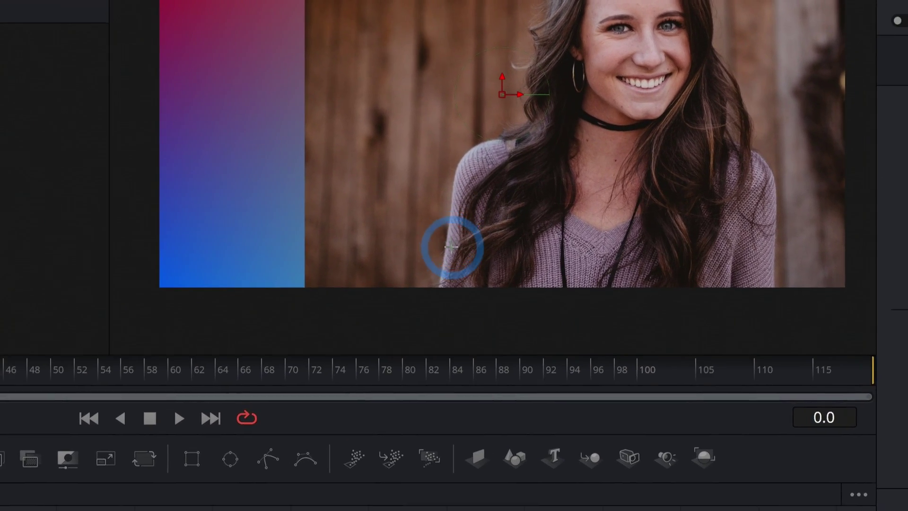
- Start the Polygon1 outline just below the frame's bottom edge and trace the woman's left-hand sleeve up to the shoulder
scroll(434, 287, "up", 8)
left_click(450, 293)
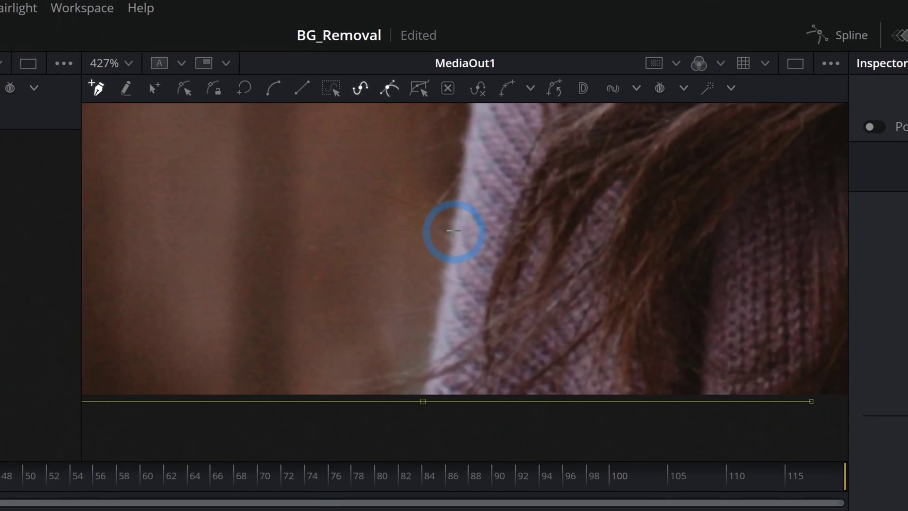
left_click(481, 121)
left_click(489, 67)
left_click_drag(513, 60, 489, 292)
left_click_drag(466, 71, 465, 293)
left_click_drag(475, 108, 497, 41)
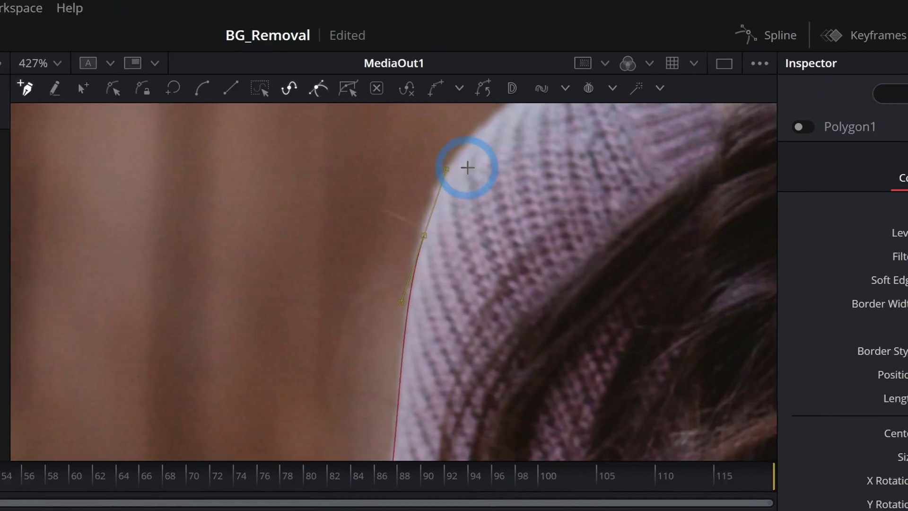
left_click_drag(575, 36, 530, 227)
left_click_drag(454, 255, 484, 240)
left_click_drag(485, 240, 513, 224)
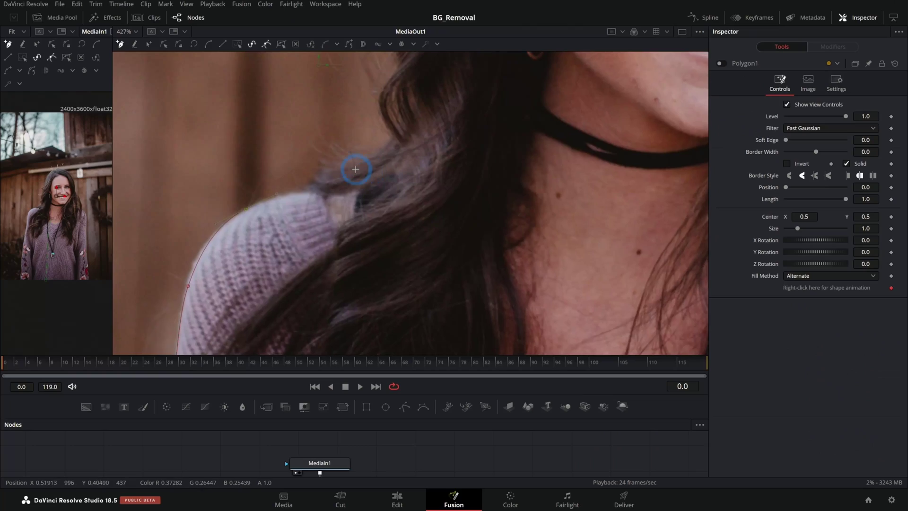
- Continue the mask outline from the left-hand shoulder up along the lower hair towards the light curl
left_click_drag(354, 169, 377, 236)
scroll(295, 259, "up", 3)
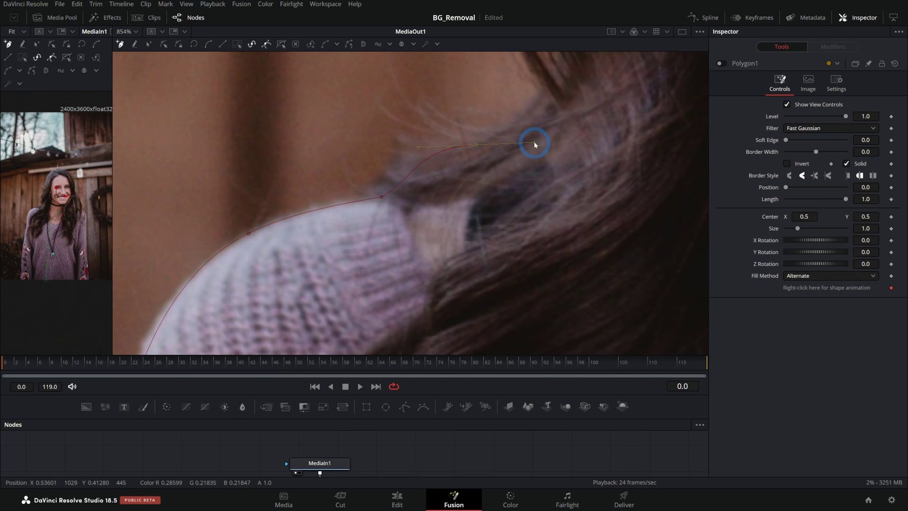
left_click_drag(534, 145, 531, 120)
left_click_drag(586, 61, 430, 212)
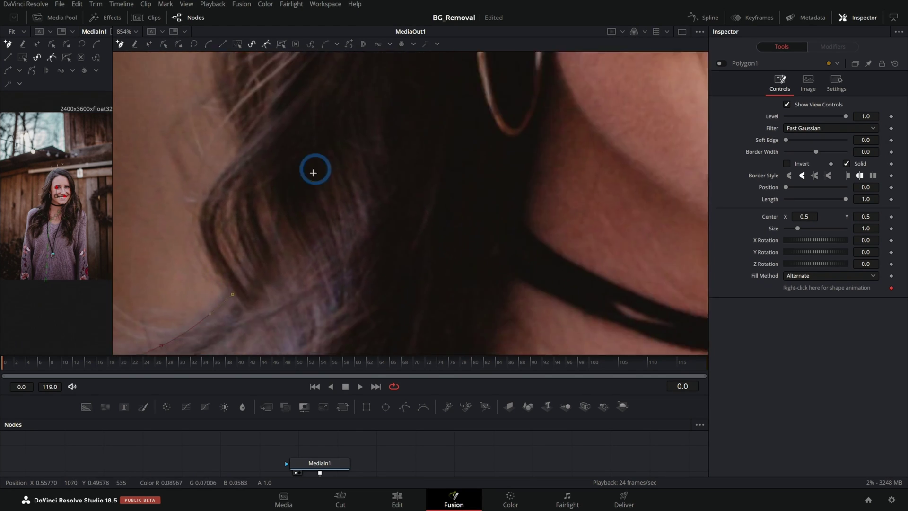
left_click_drag(313, 173, 377, 185)
left_click_drag(401, 158, 424, 270)
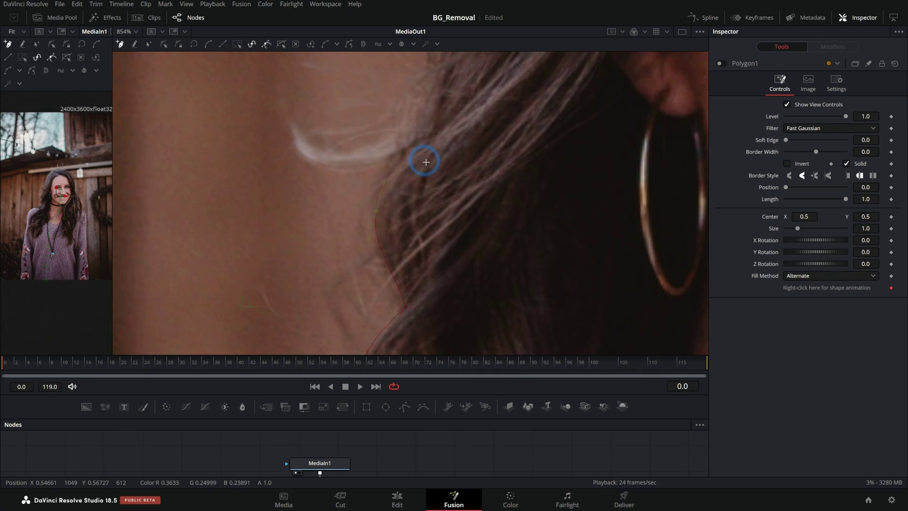
- Trace the mask outline around the protruding curl and up the left-hand hair edge to the top of the head
left_click_drag(462, 202, 445, 236)
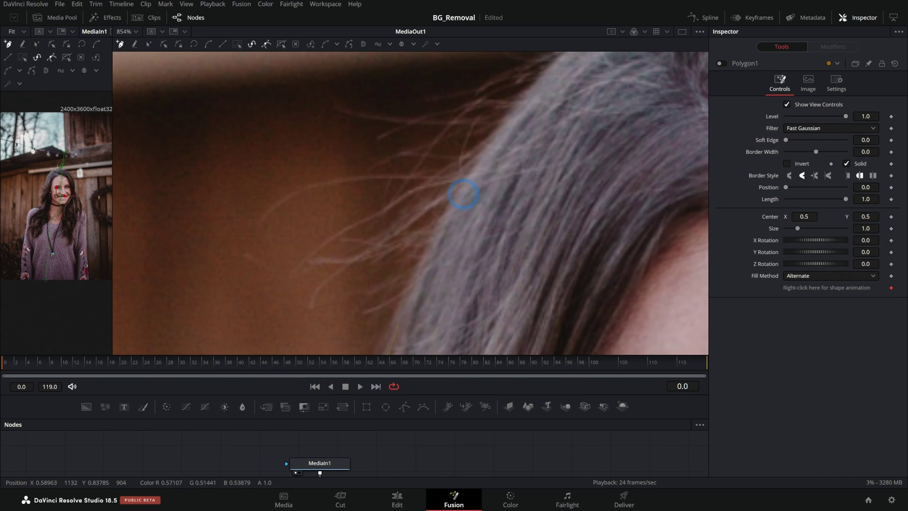
left_click_drag(464, 194, 413, 152)
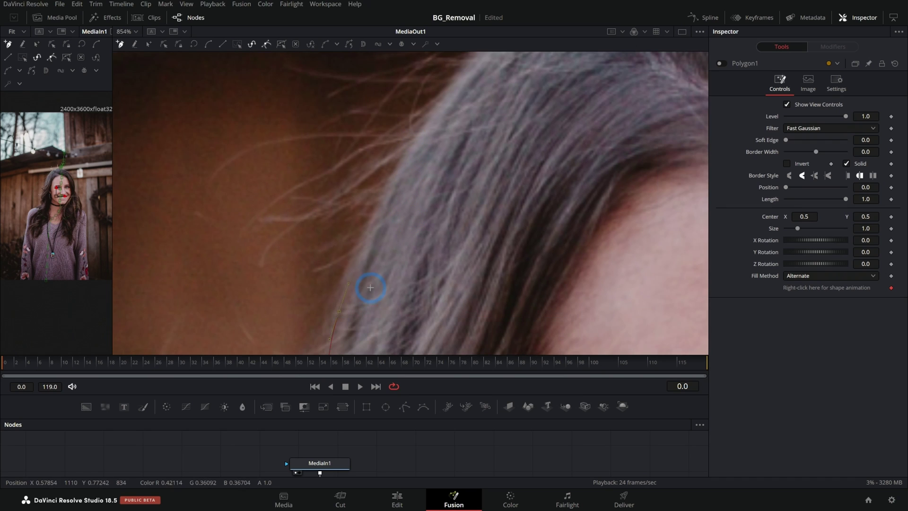
scroll(369, 287, "up", 2)
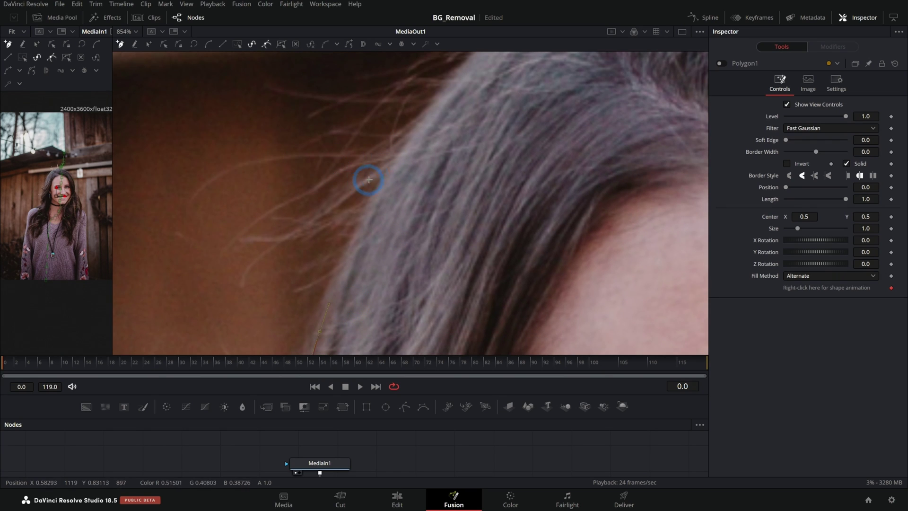
scroll(397, 168, "up", 4)
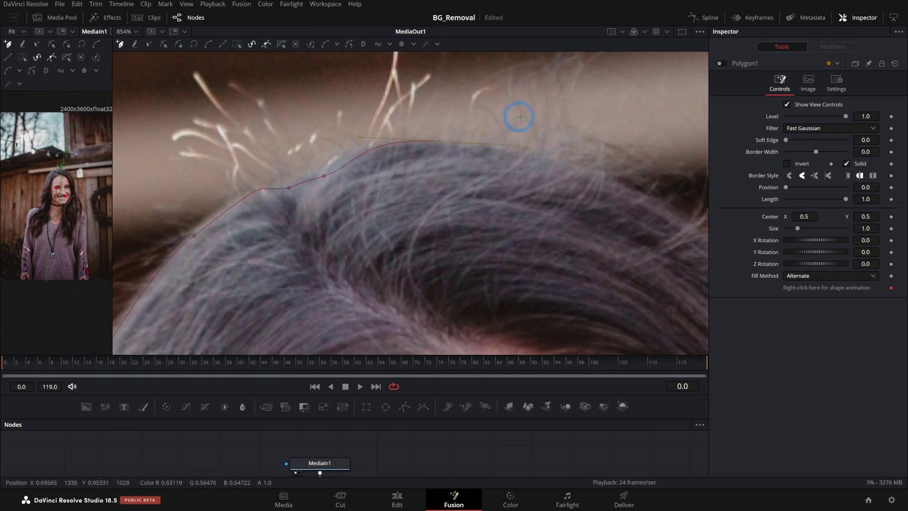
- Carry the mask outline over the crown and down the right-hand side of the head to face height
left_click_drag(555, 160, 427, 196)
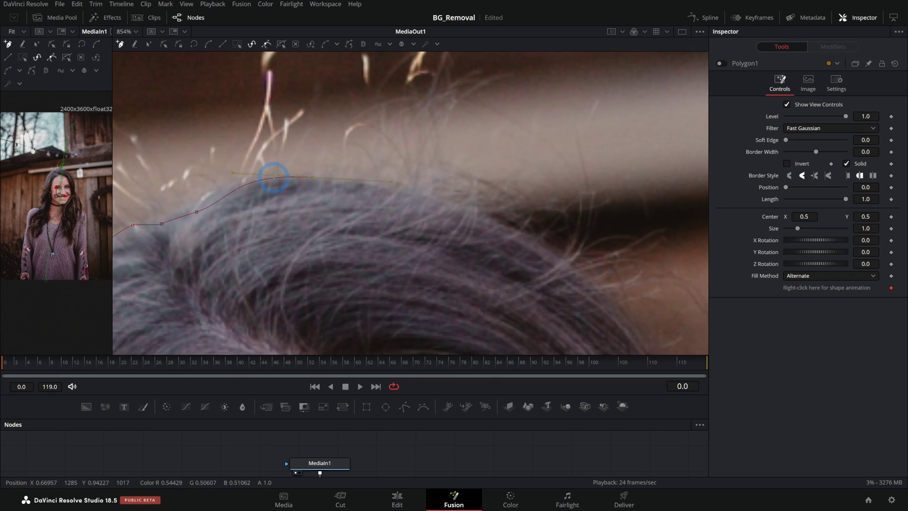
left_click_drag(462, 235, 463, 206)
left_click_drag(561, 271, 489, 205)
left_click_drag(496, 214, 510, 225)
left_click_drag(553, 293, 335, 94)
left_click_drag(374, 235, 392, 272)
left_click_drag(399, 322, 341, 138)
scroll(363, 199, "down", 5)
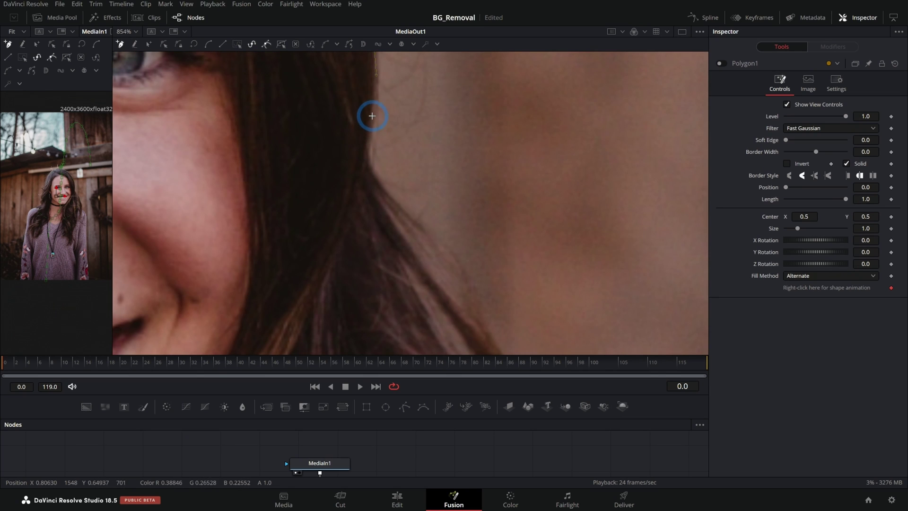
- Trace the mask outline down the outer edge of the long right-hand hair towards the shoulder
left_click(369, 166)
left_click_drag(409, 214, 417, 221)
left_click_drag(450, 268, 389, 175)
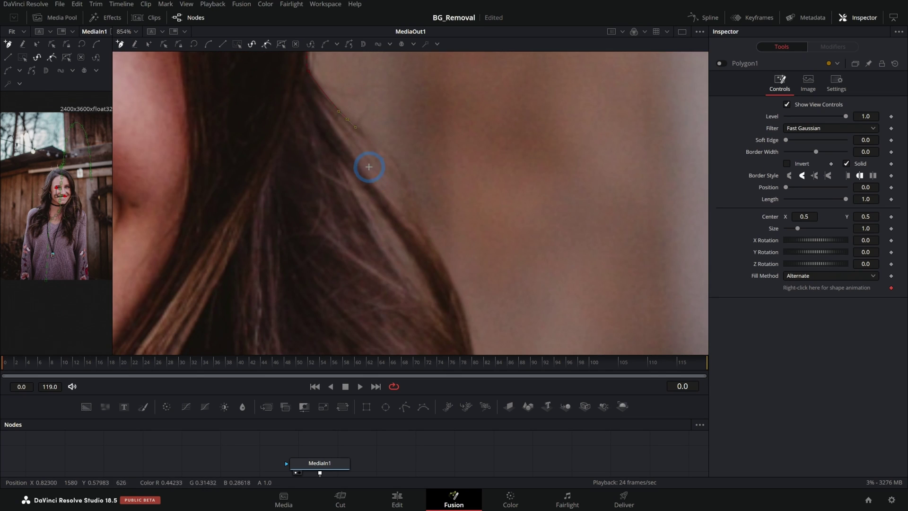
left_click(394, 182)
scroll(378, 165, "down", 3)
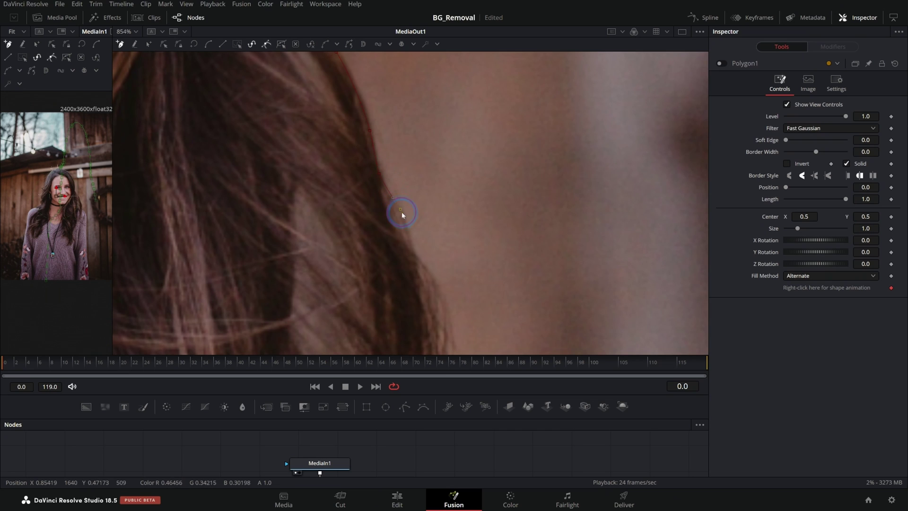
left_click(417, 256)
scroll(401, 189, "down", 3)
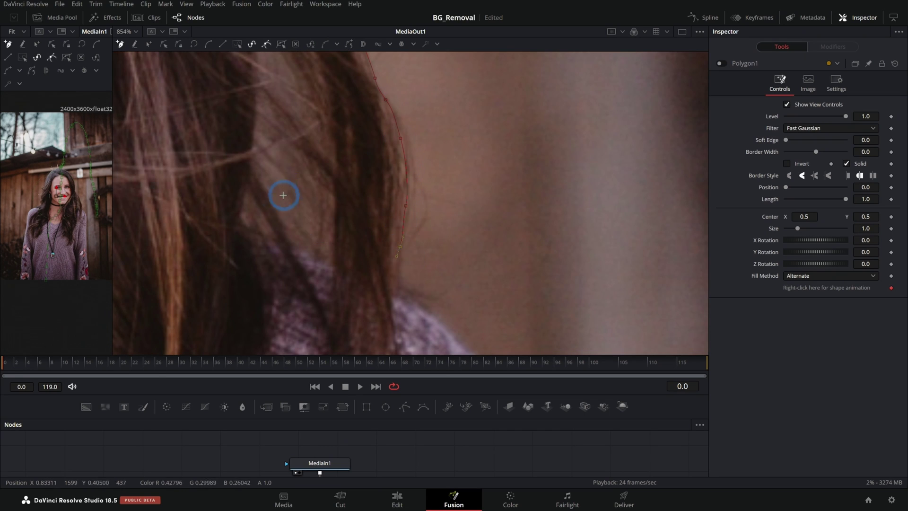
- Continue the mask outline from the end of the hair over the right-hand shoulder and onto the upper sleeve
scroll(293, 265, "up", 3)
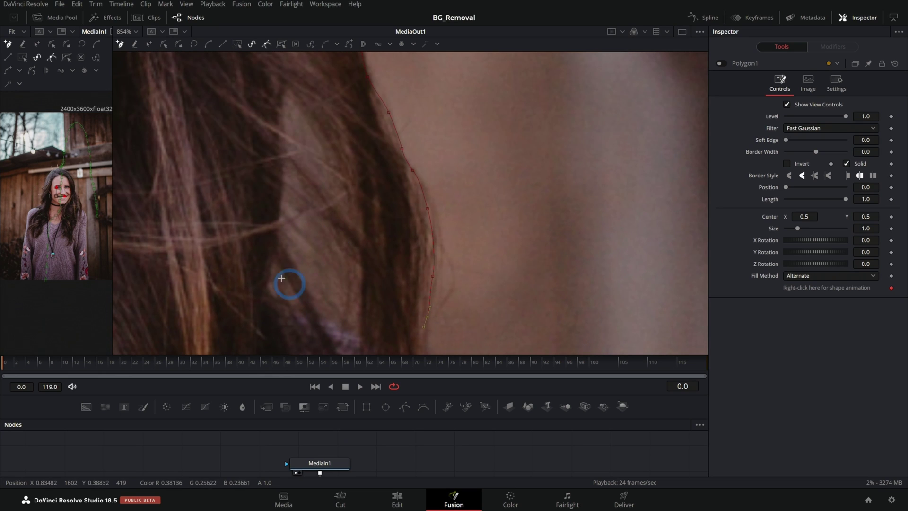
scroll(370, 276, "down", 4)
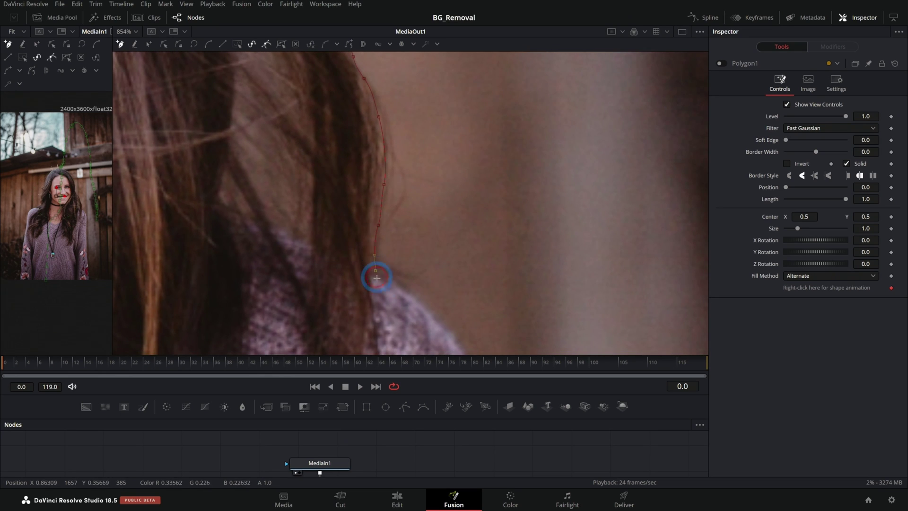
scroll(376, 278, "down", 4)
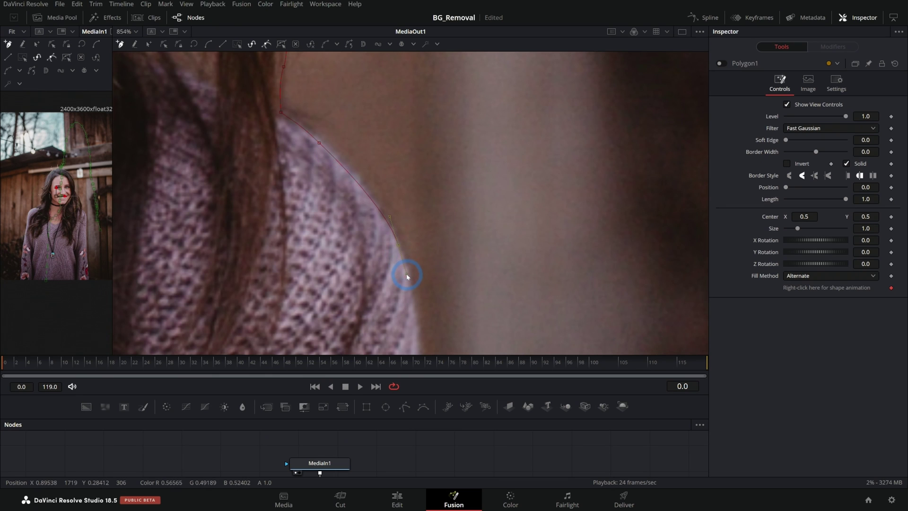
scroll(407, 277, "down", 4)
left_click(314, 251)
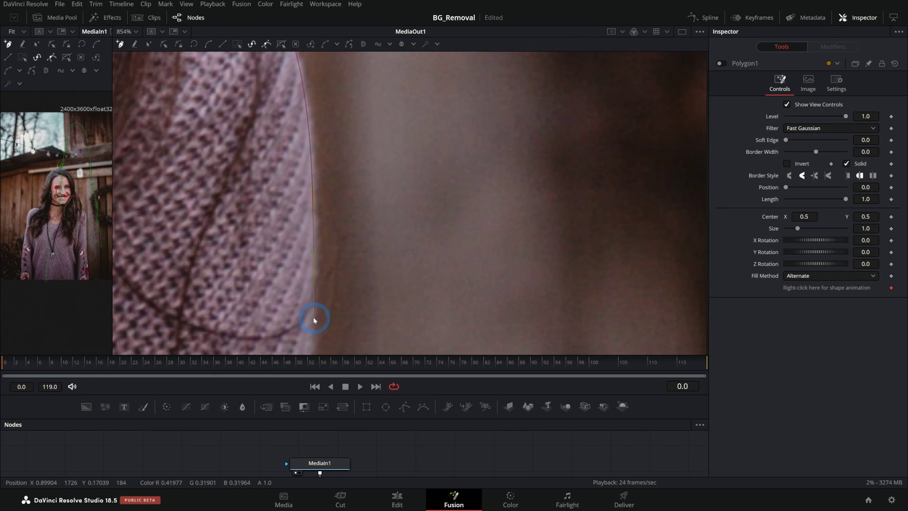
- Extend the mask outline down the right-hand sleeve to a point below the frame's bottom edge
scroll(338, 312, "down", 5)
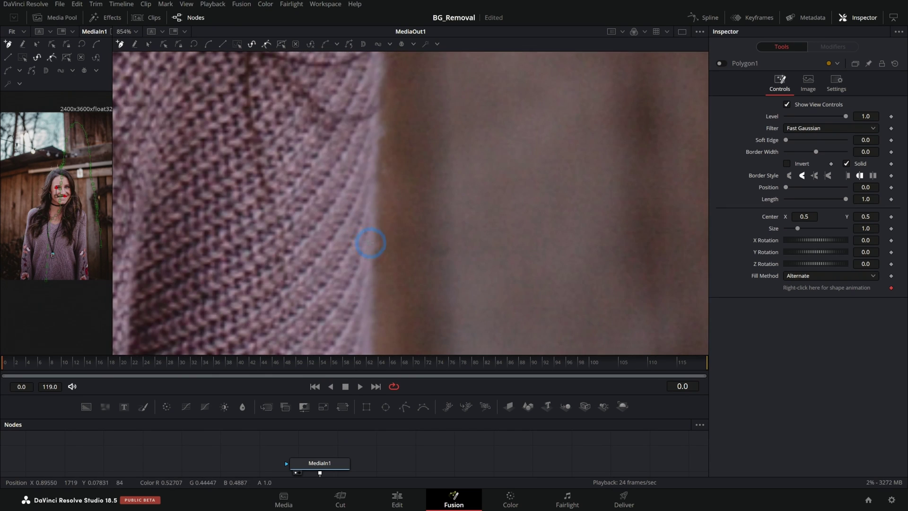
left_click(370, 243)
left_click_drag(372, 307, 374, 114)
left_click(375, 260)
left_click_drag(313, 277, 414, 243)
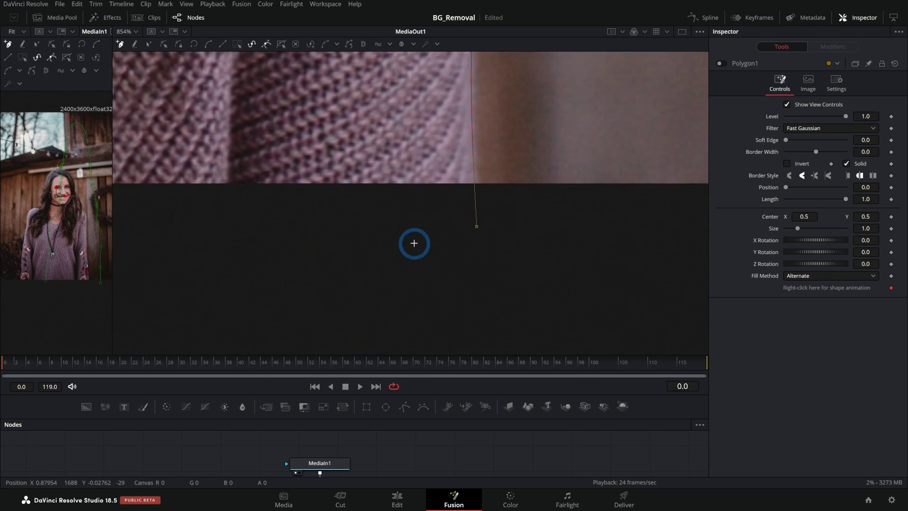
- Run the mask outline beneath the frame back to its first point, close the shape, and turn the Polygon1 node on
scroll(411, 248, "up", 2)
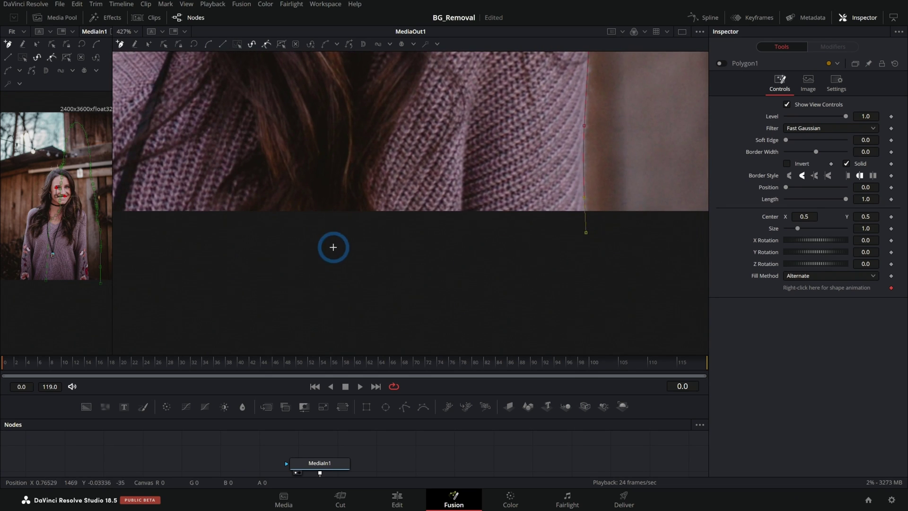
left_click_drag(273, 252, 367, 243)
left_click_drag(210, 225, 428, 205)
left_click_drag(187, 216, 400, 237)
left_click_drag(161, 233, 307, 231)
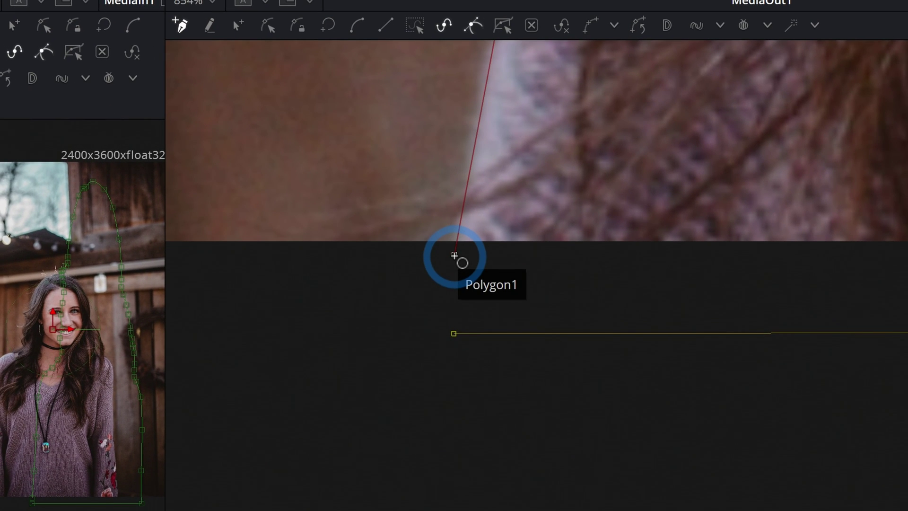
left_click(453, 256)
scroll(617, 242, "down", 3)
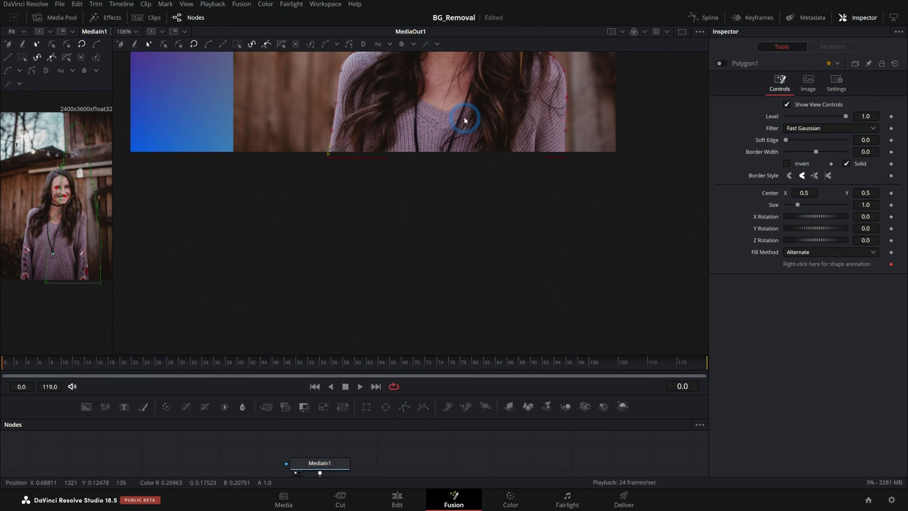
left_click_drag(540, 116, 448, 288)
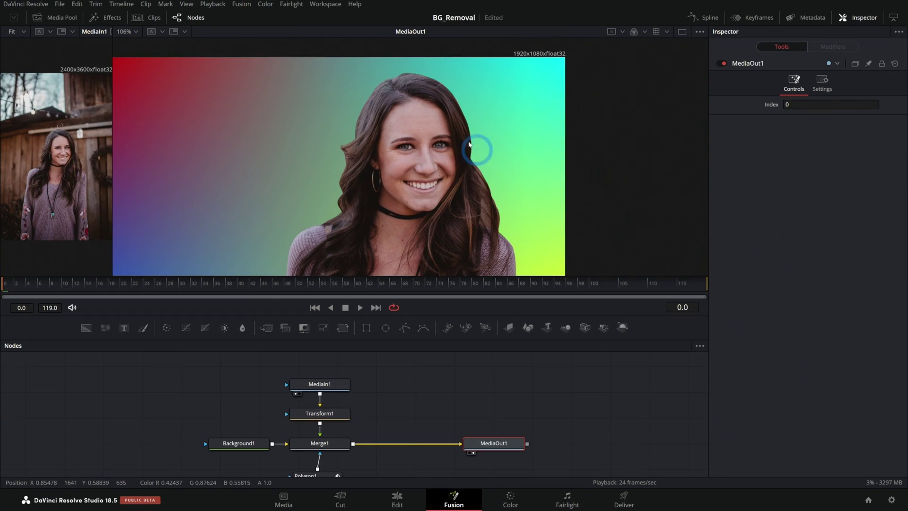
- Insert a second Polygon mask node, Polygon2, between Polygon1 and Merge1 for the gap inside the left-hand curl
scroll(418, 138, "up", 10)
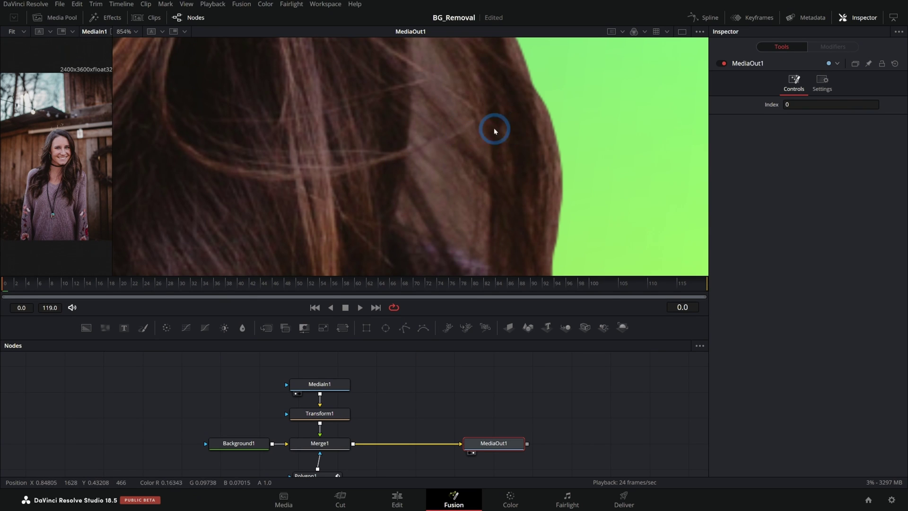
scroll(490, 134, "down", 8)
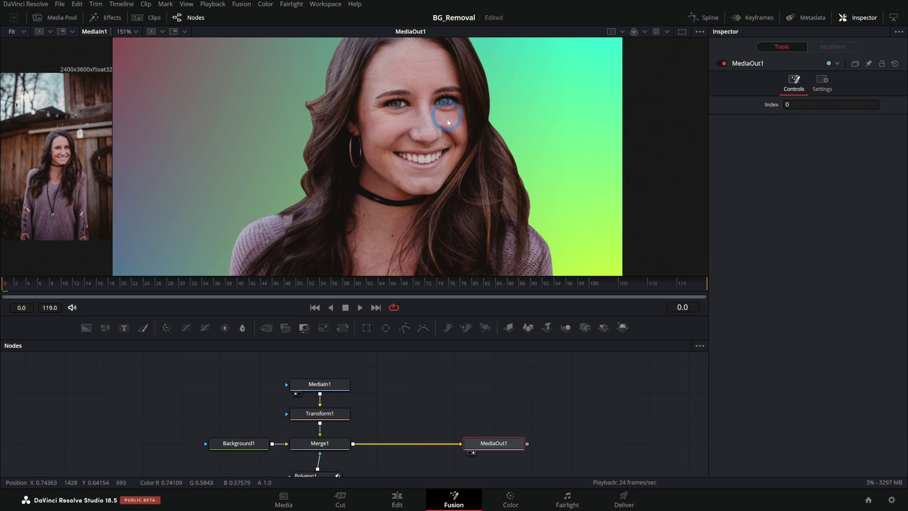
scroll(365, 158, "up", 4)
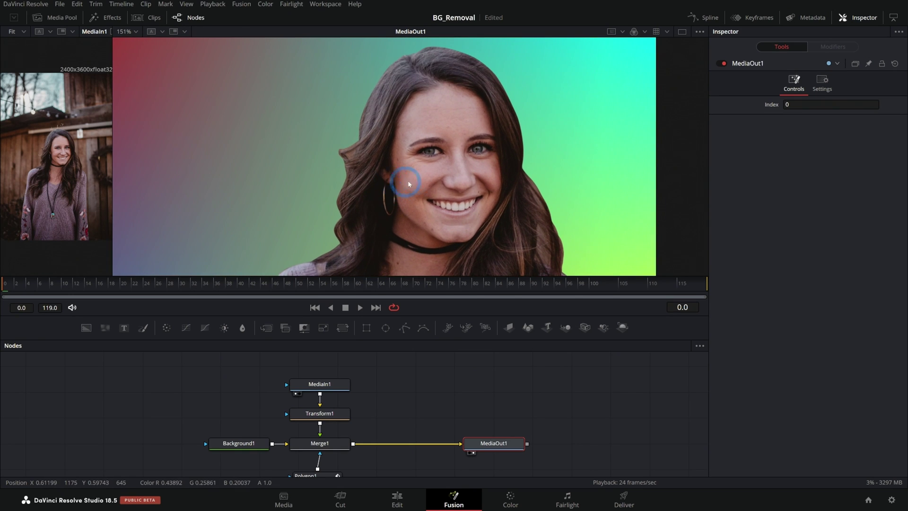
scroll(353, 153, "up", 4)
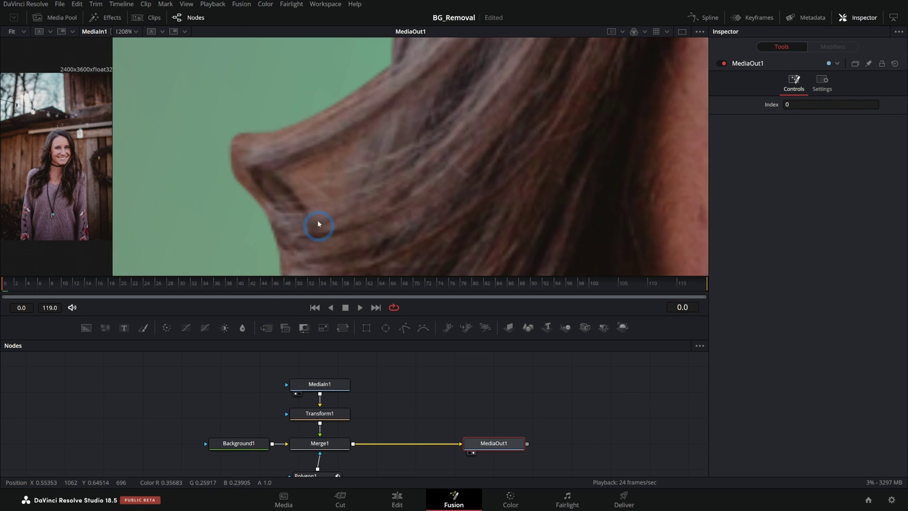
left_click_drag(426, 316, 427, 249)
scroll(339, 344, "up", 3)
left_click_drag(303, 340, 304, 436)
left_click_drag(407, 261, 310, 366)
scroll(340, 137, "down", 1)
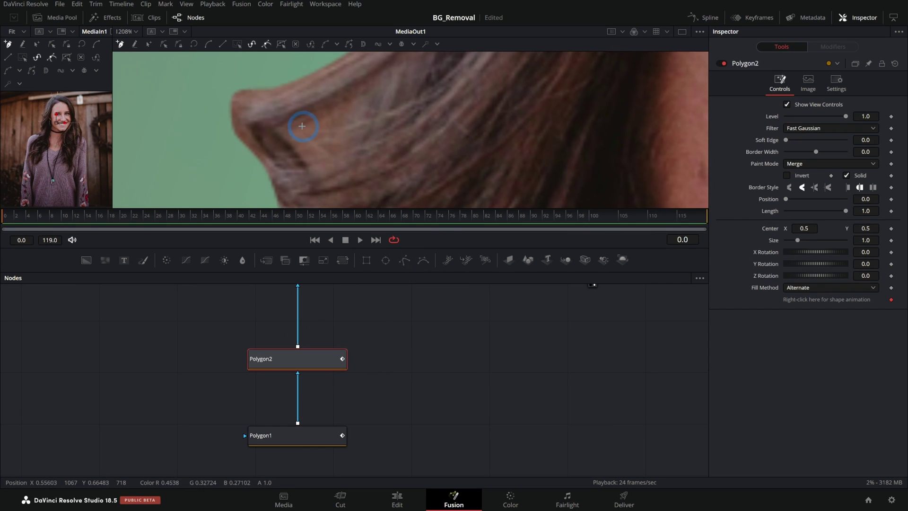
- Outline the background gap inside the hair curl with Polygon2 and set its Paint Mode to Subtract
left_click(277, 127)
left_click(383, 82)
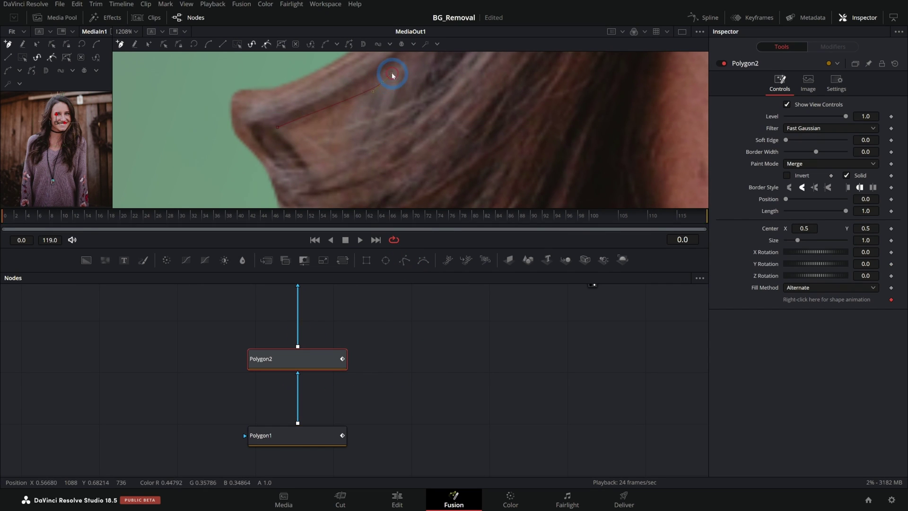
left_click(341, 169)
left_click(309, 166)
left_click(288, 137)
left_click(278, 126)
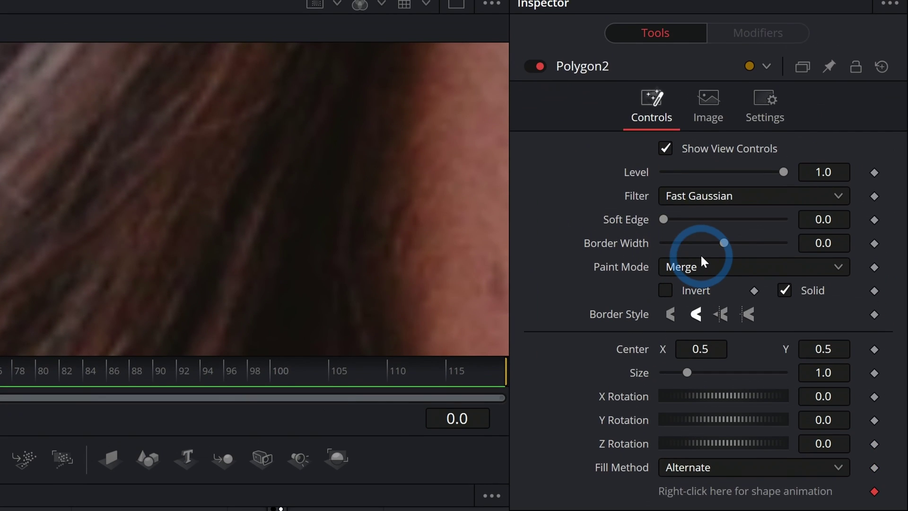
left_click(693, 267)
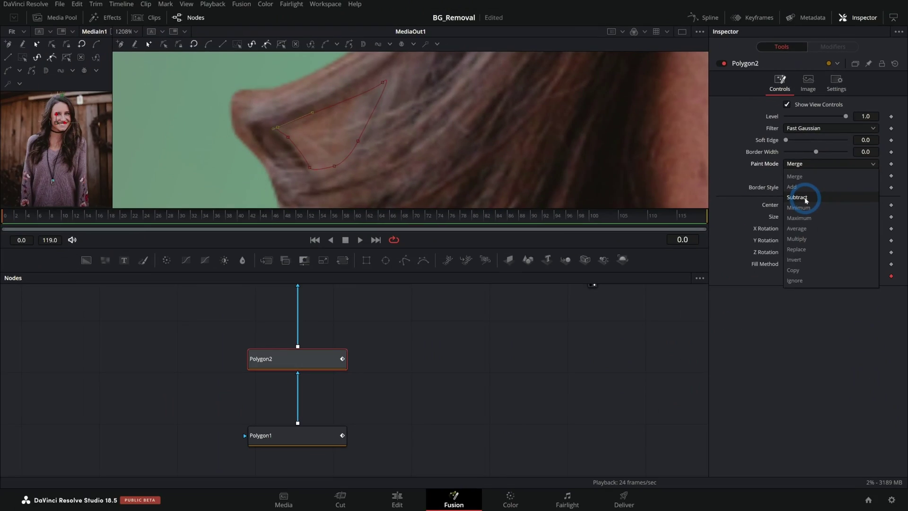
left_click(686, 278)
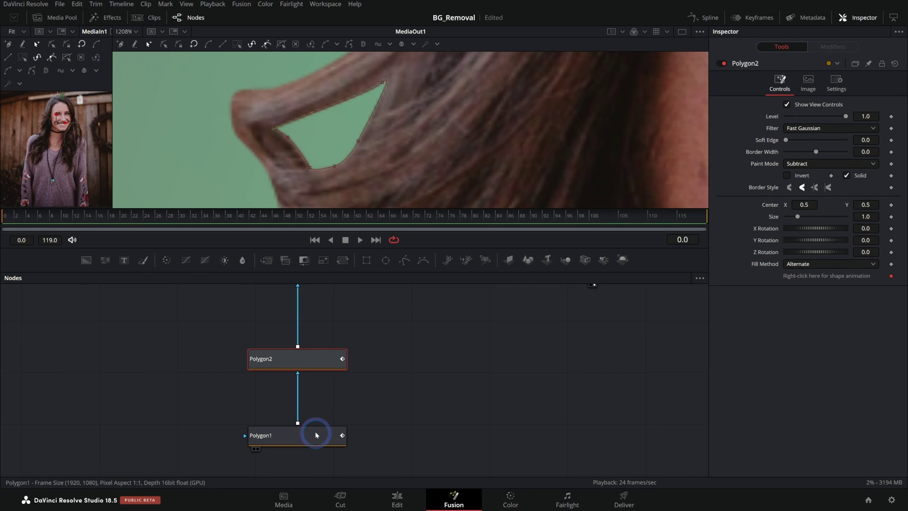
- Delete the Polygon2 node so Polygon1 masks Merge1 directly, and move Polygon1 closer to Merge1
left_click(314, 434)
scroll(441, 150, "down", 10)
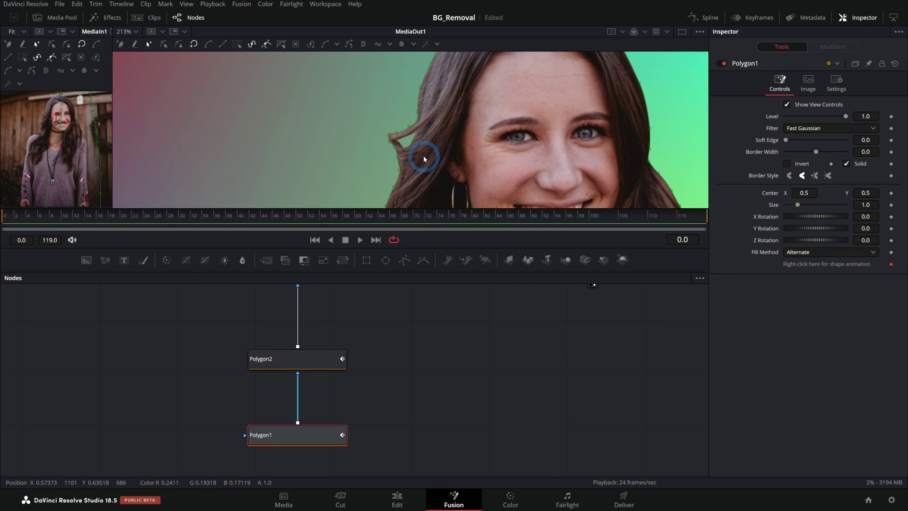
left_click_drag(423, 157, 323, 119)
left_click(316, 365)
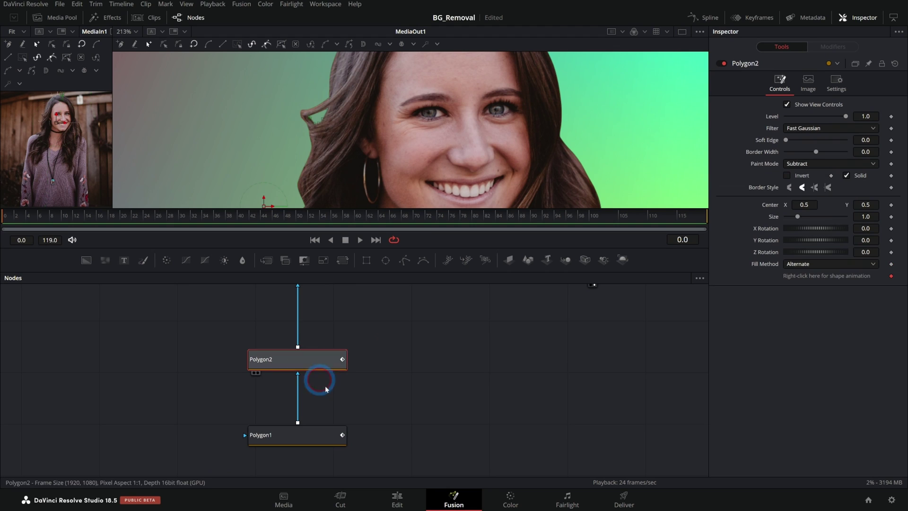
left_click(355, 102)
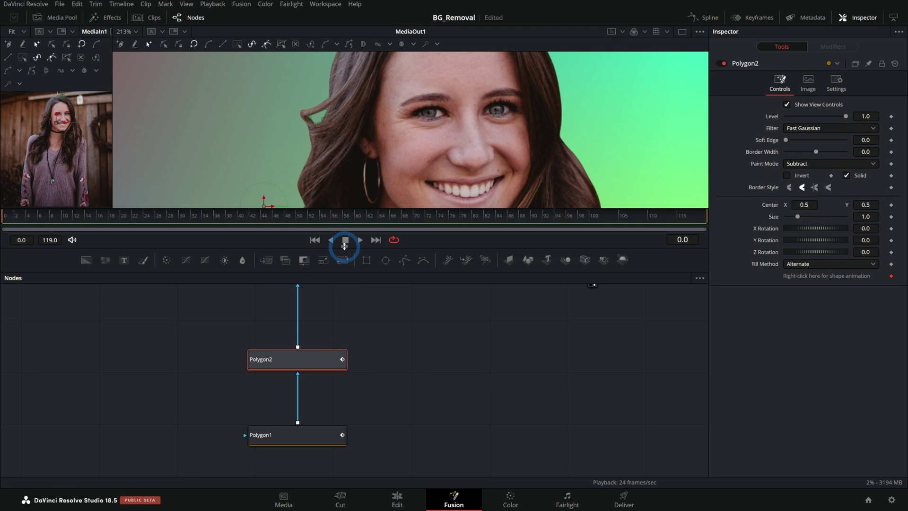
left_click(398, 184)
left_click(348, 353)
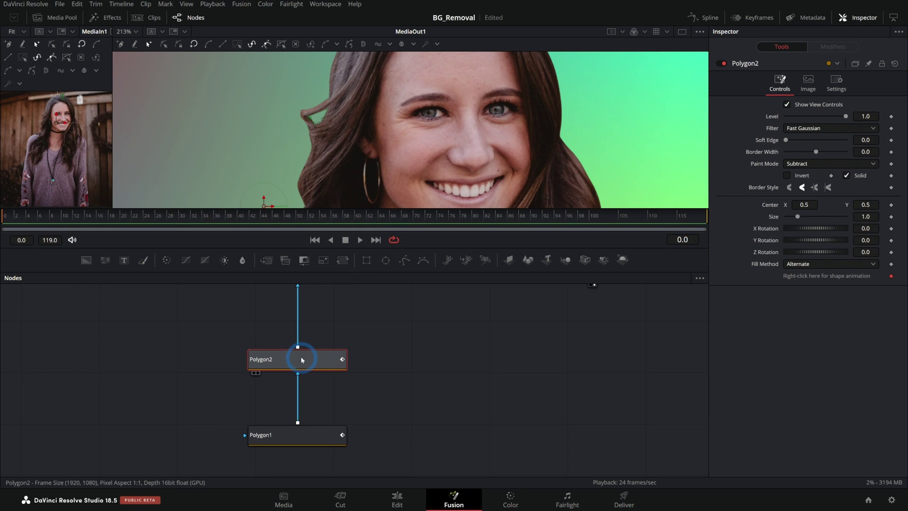
scroll(338, 362, "up", 2)
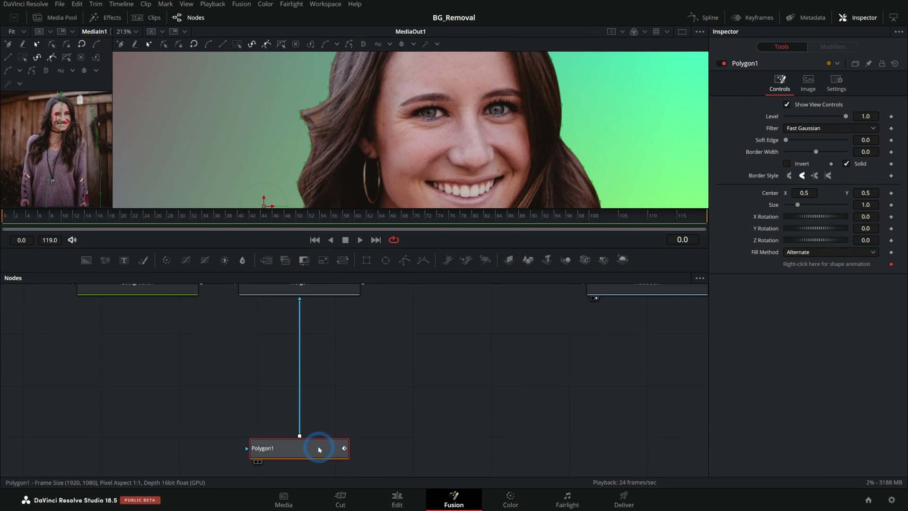
left_click_drag(318, 444, 320, 407)
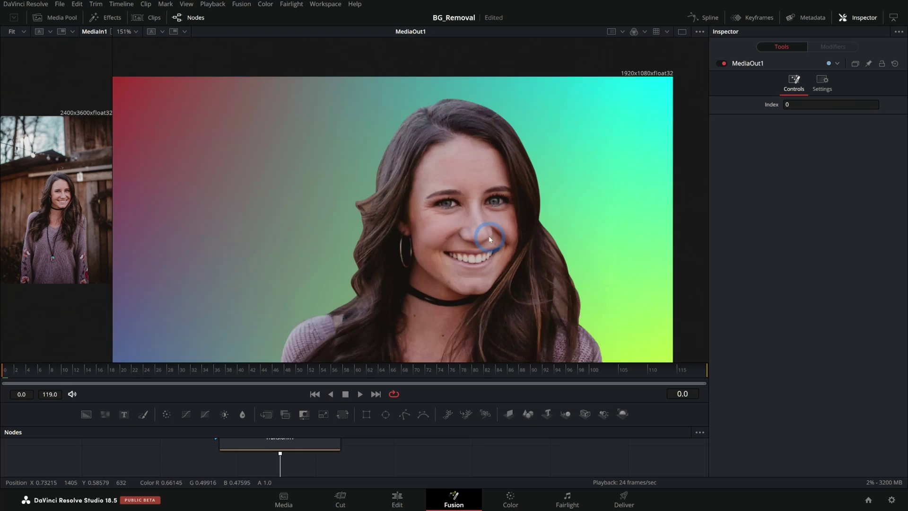
- Try Polygon1 as an unfilled outline by turning Solid off with a Border Width of 0.019, and undo both changes
scroll(466, 255, "down", 2)
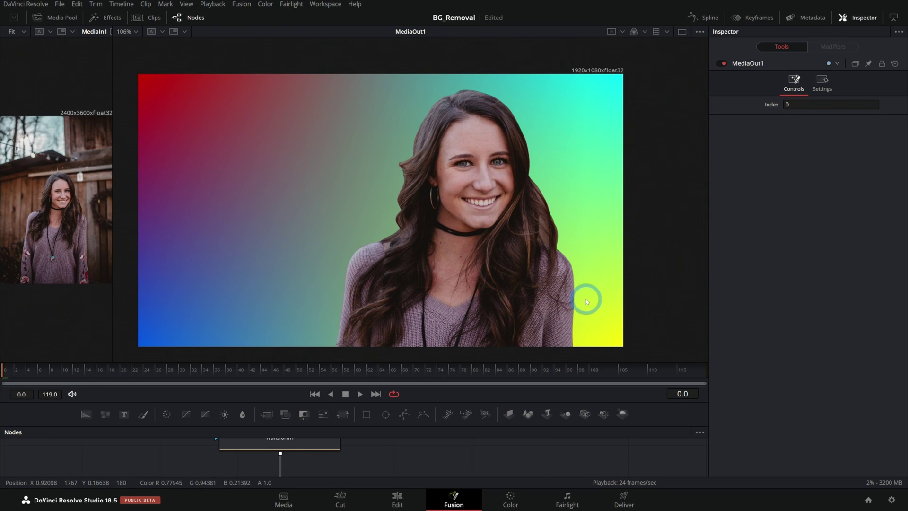
scroll(586, 301, "up", 10)
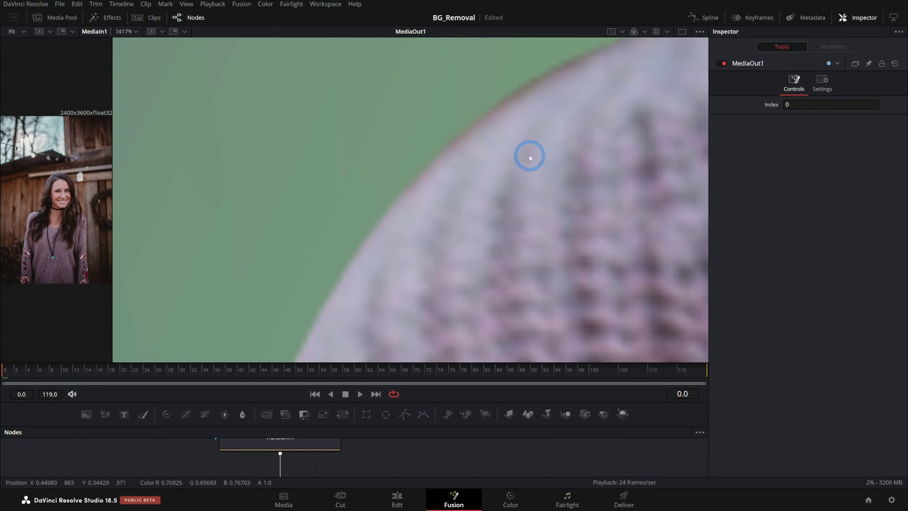
key("ctrl+f")
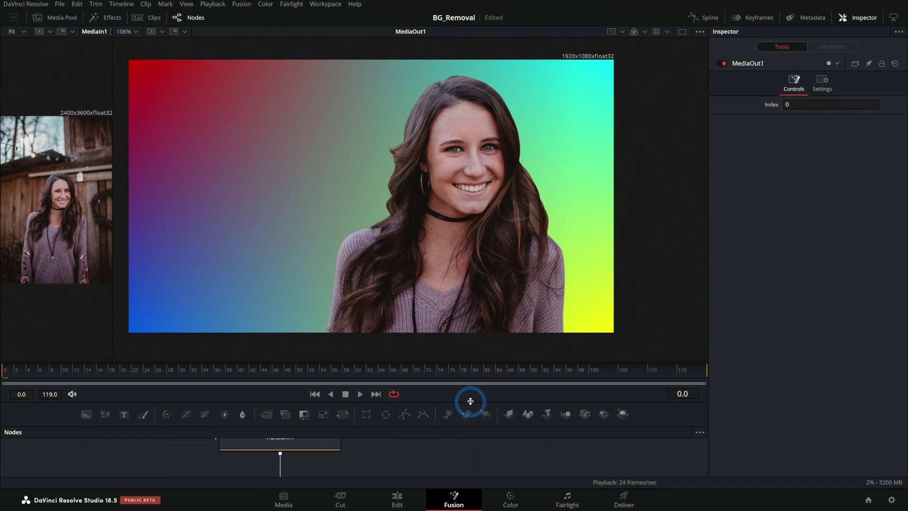
left_click_drag(470, 401, 470, 320)
left_click(468, 453)
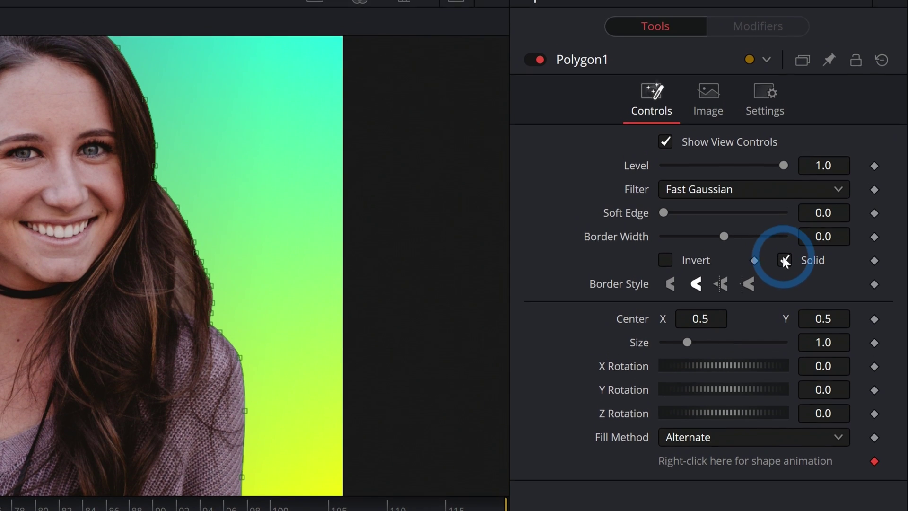
left_click(784, 255)
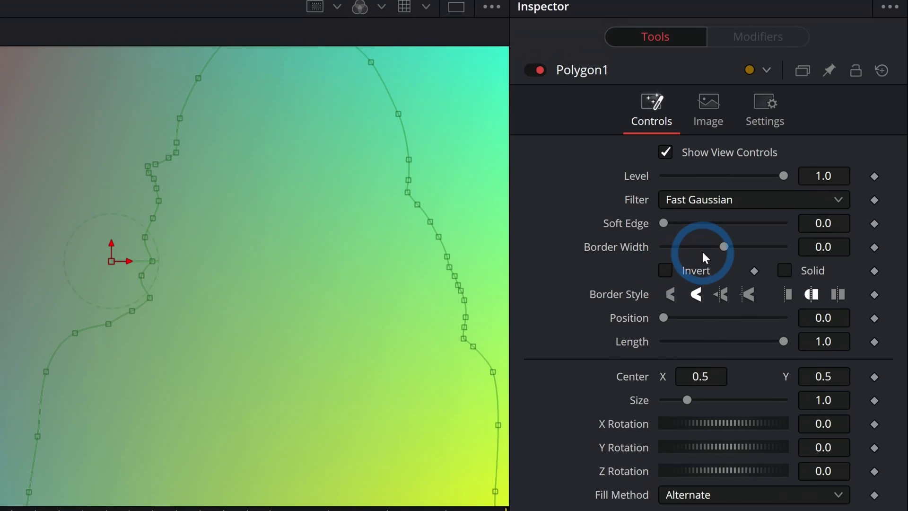
left_click_drag(724, 249, 729, 250)
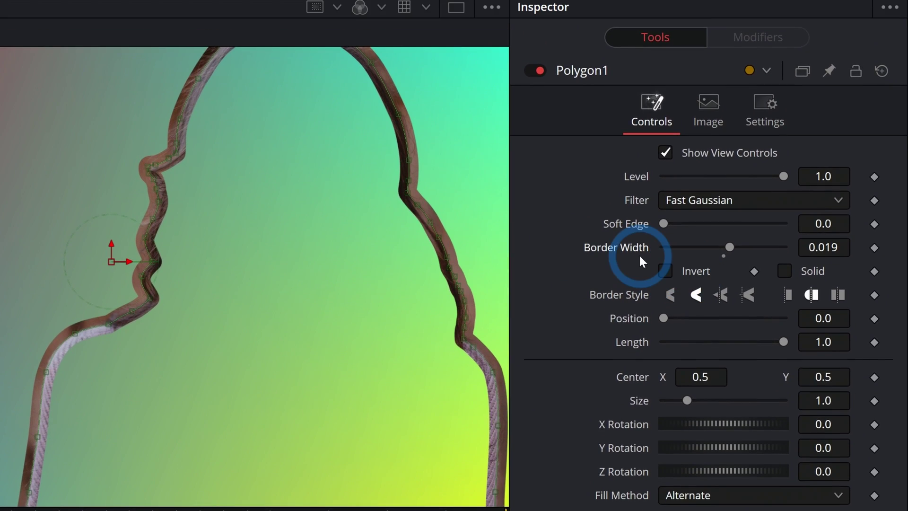
key("ctrl+z")
key("ctrl+z")
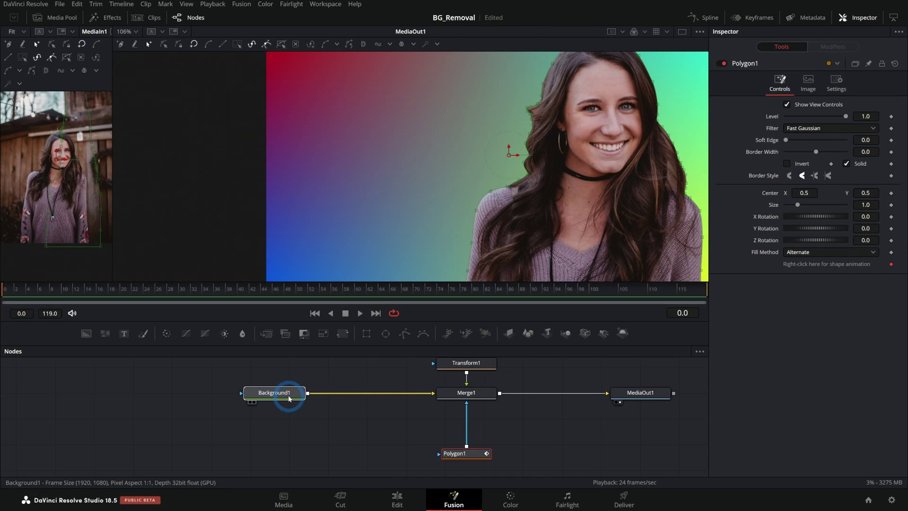
- Add a second Background node and merge it over Background1 through a new Merge2 ahead of Merge1
left_click(289, 398)
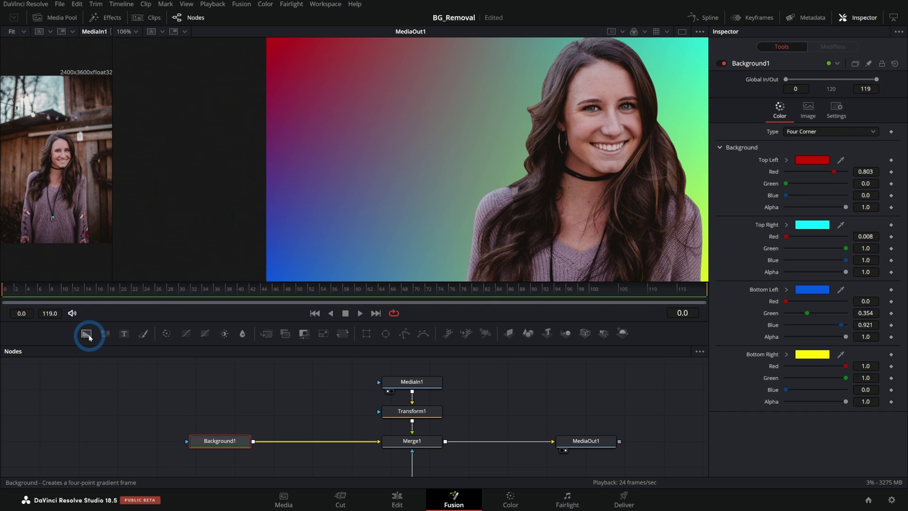
left_click_drag(87, 334, 329, 404)
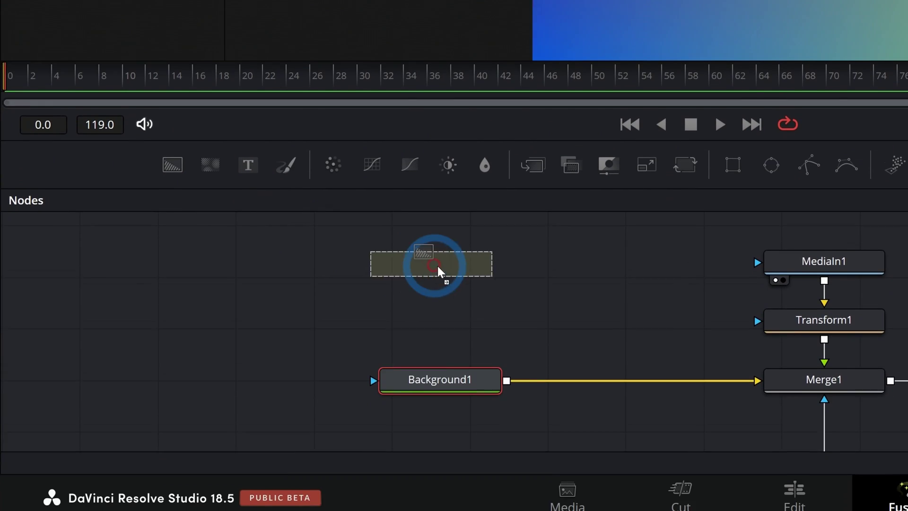
left_click_drag(476, 296, 326, 372)
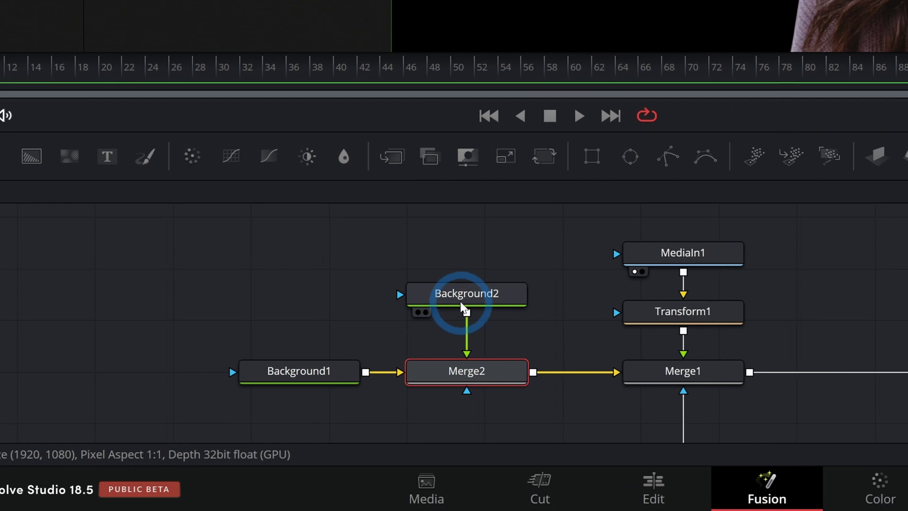
- Rename the new Background node to Stroke_Color and set its solid color to white
left_click(469, 294)
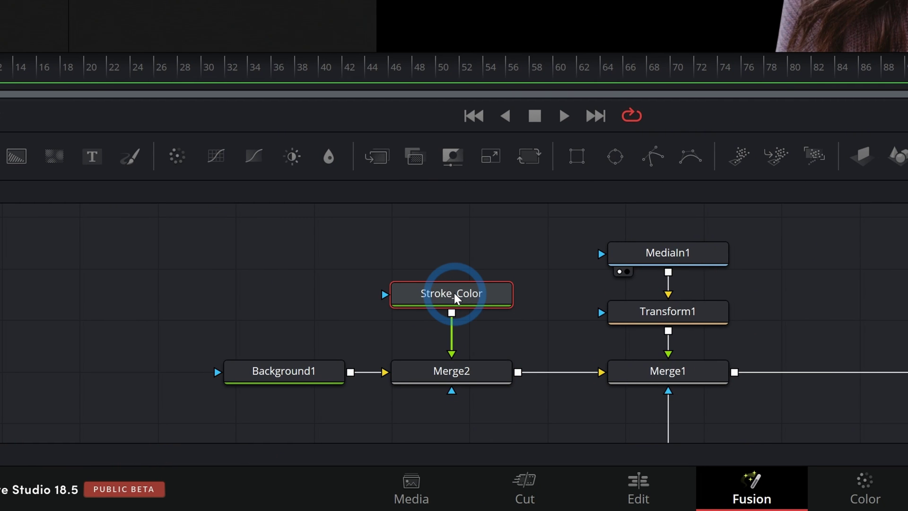
mouse_move(475, 300)
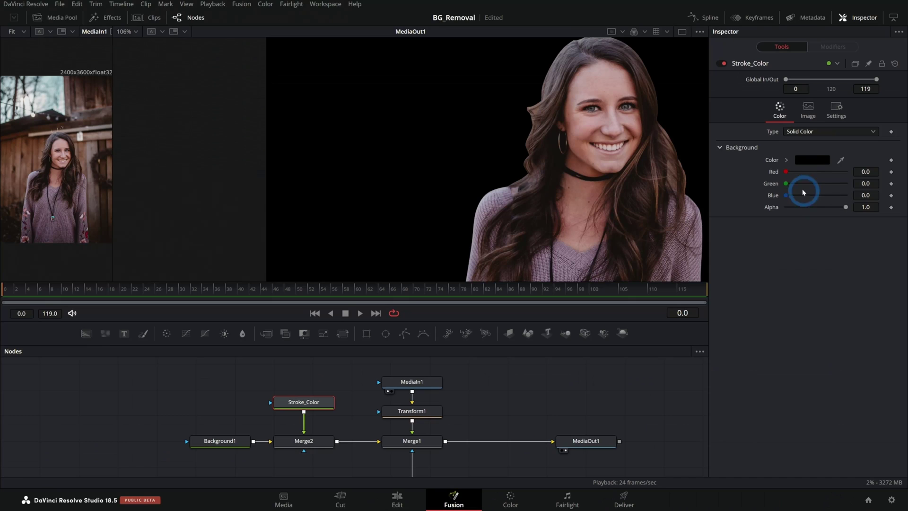
left_click(787, 159)
left_click_drag(798, 189, 784, 167)
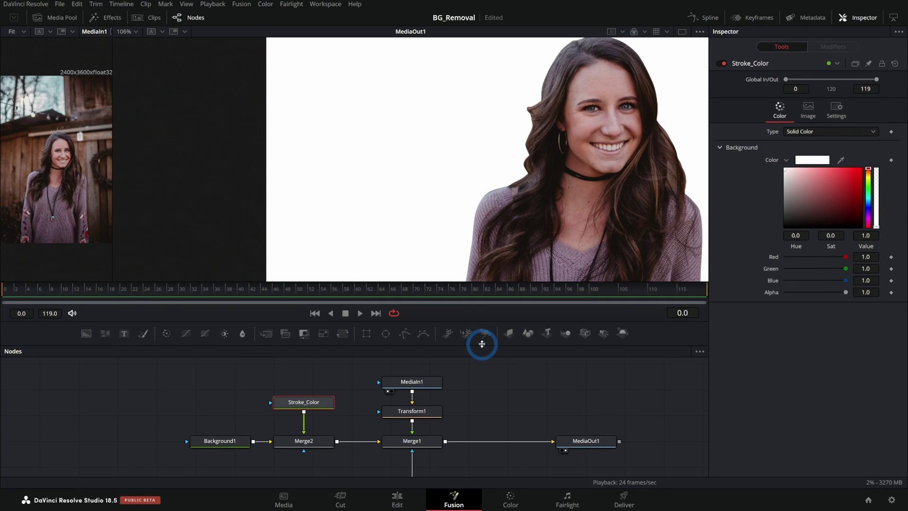
- Connect the Polygon1 mask output to the mask input of Merge2 in addition to Merge1
left_click_drag(481, 344, 478, 284)
scroll(500, 385, "down", 2)
left_click(416, 419)
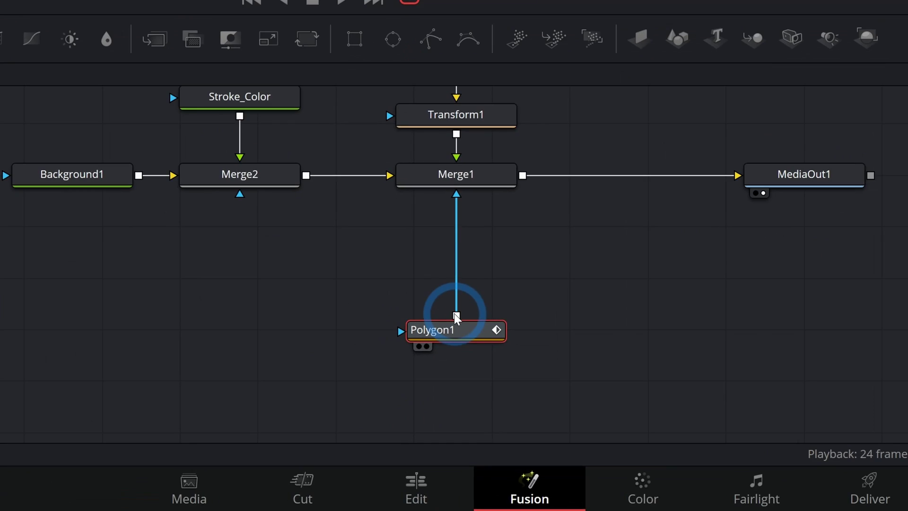
left_click_drag(456, 316, 394, 243)
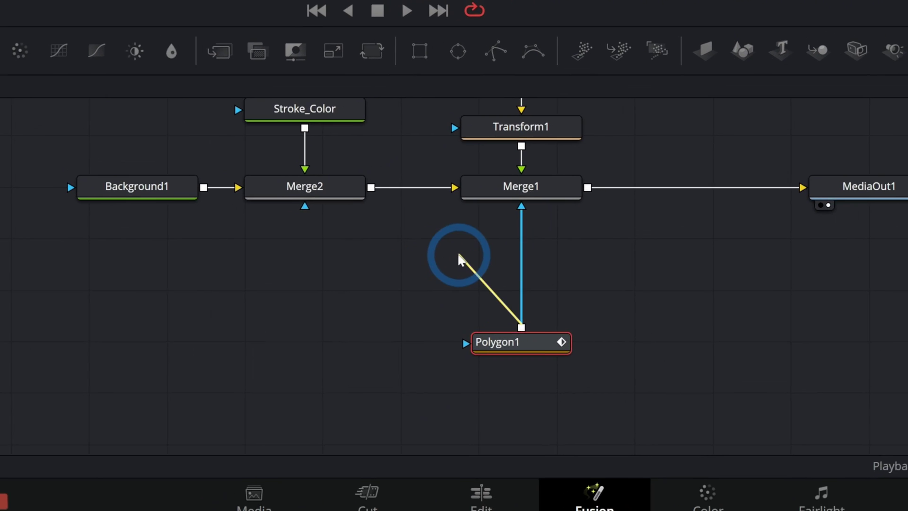
left_click_drag(459, 258, 305, 207)
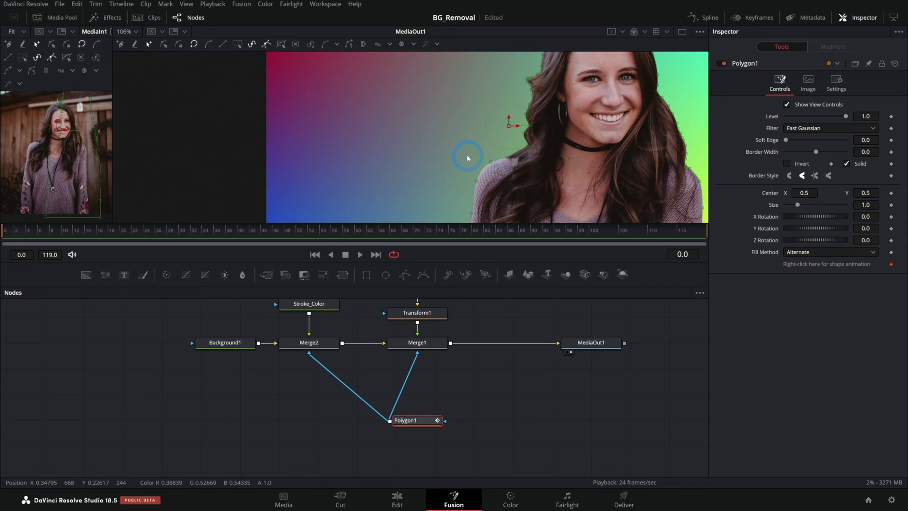
- Turn Merge1 off temporarily to view the masked stroke color behind the woman, and turn it back on
left_click(433, 351)
left_click(720, 63)
left_click(638, 128)
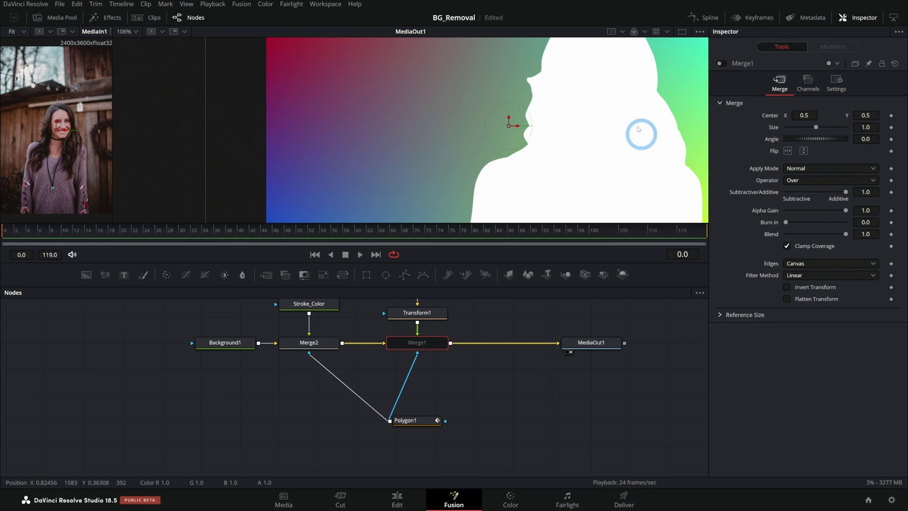
left_click_drag(606, 112, 497, 141)
left_click_drag(531, 287, 532, 364)
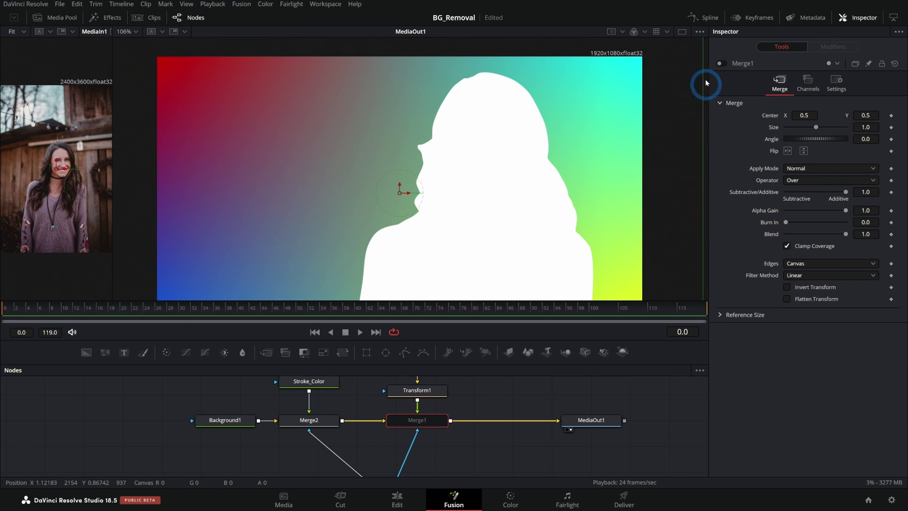
left_click(721, 63)
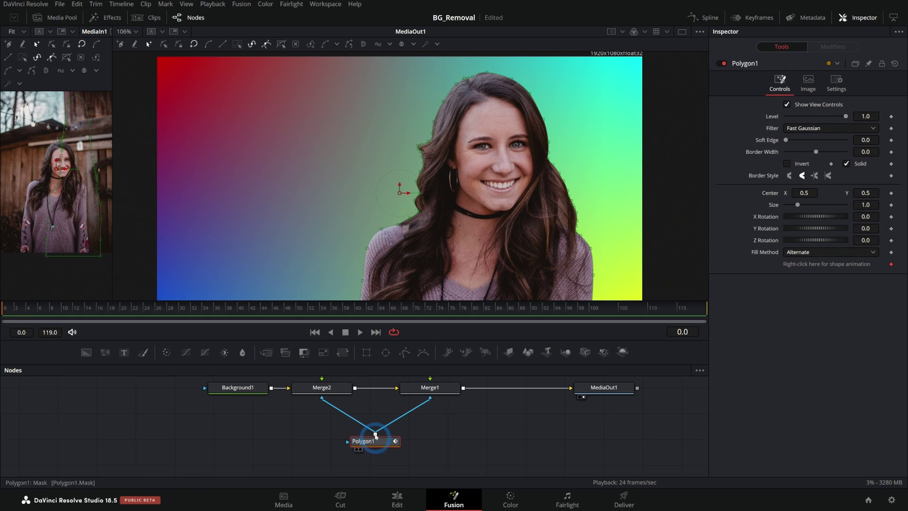
- Disconnect Polygon1 from Merge2, paste a copy of it as Polygon1_1, and connect the copy as Merge2's mask
left_click(349, 417)
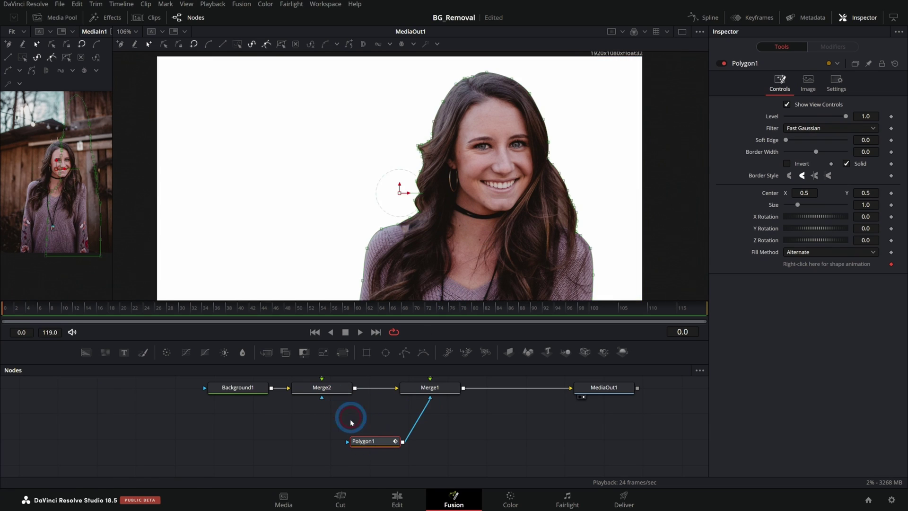
left_click_drag(371, 442, 439, 448)
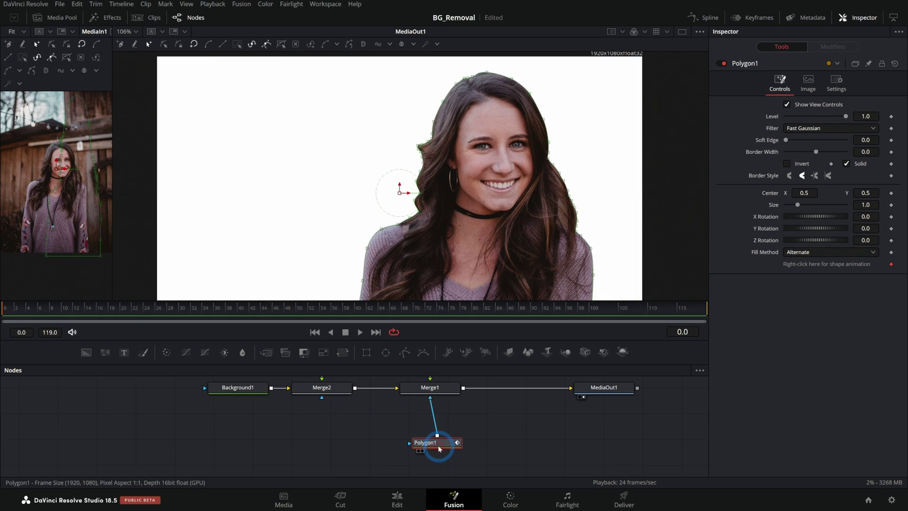
left_click(326, 445)
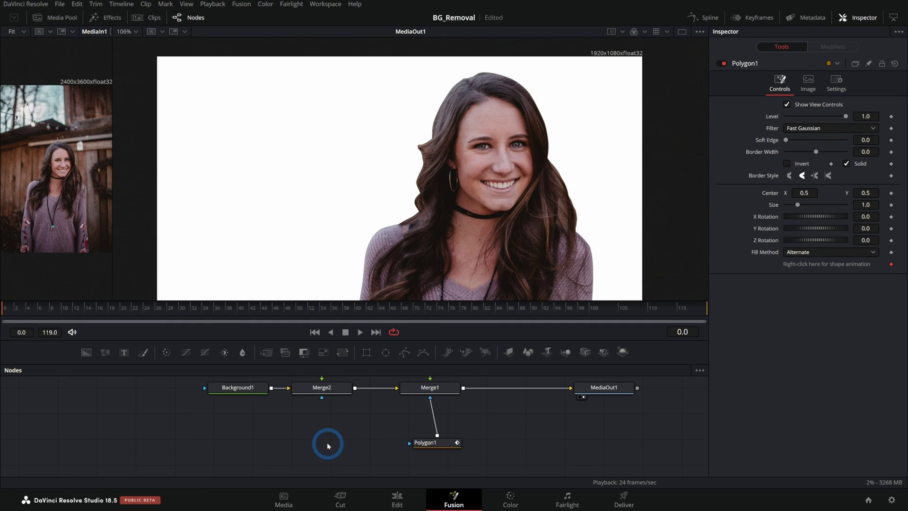
key("ctrl+v")
left_click_drag(353, 442, 322, 398)
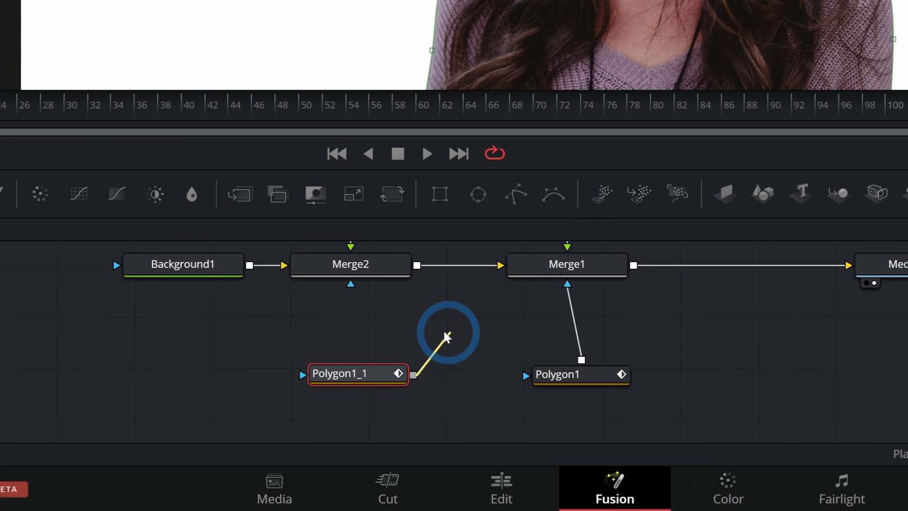
left_click_drag(453, 282, 454, 283)
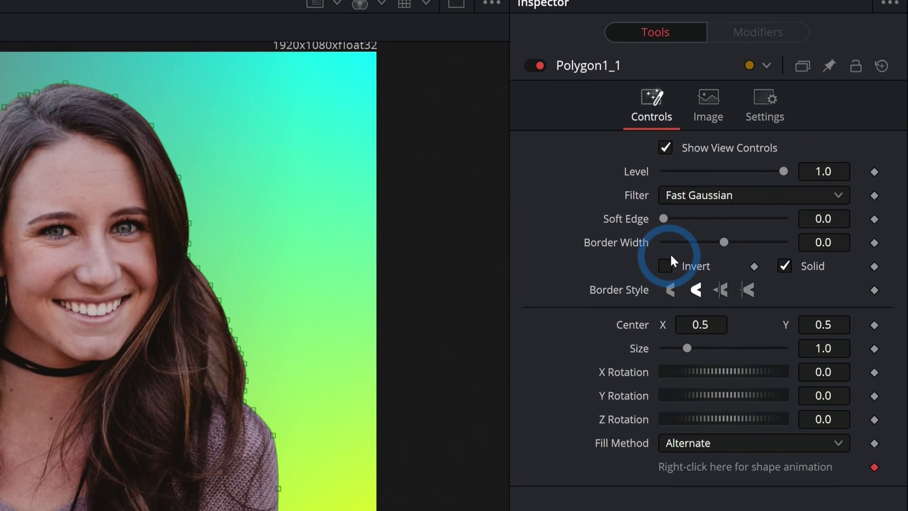
- Increase the Border Width of Polygon1_1 to create a white stroke around the woman
left_click_drag(815, 151, 819, 152)
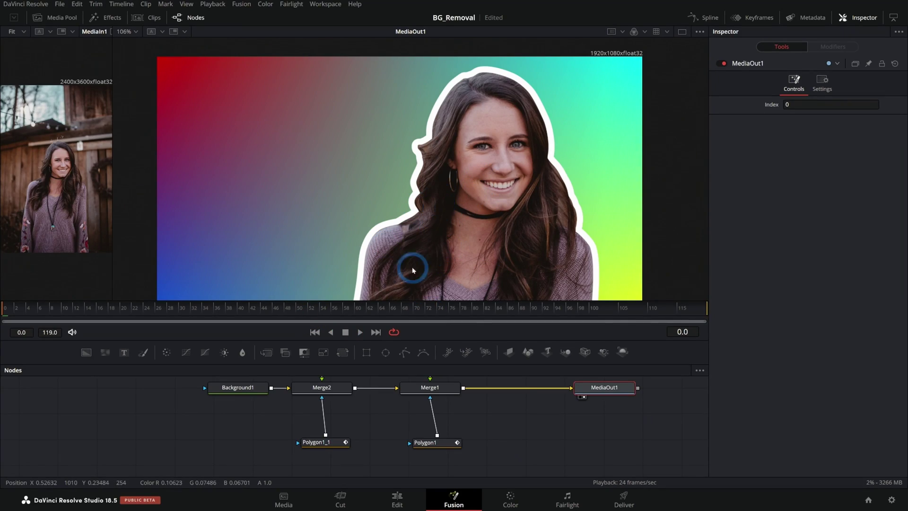
mouse_move(410, 398)
mouse_move(329, 443)
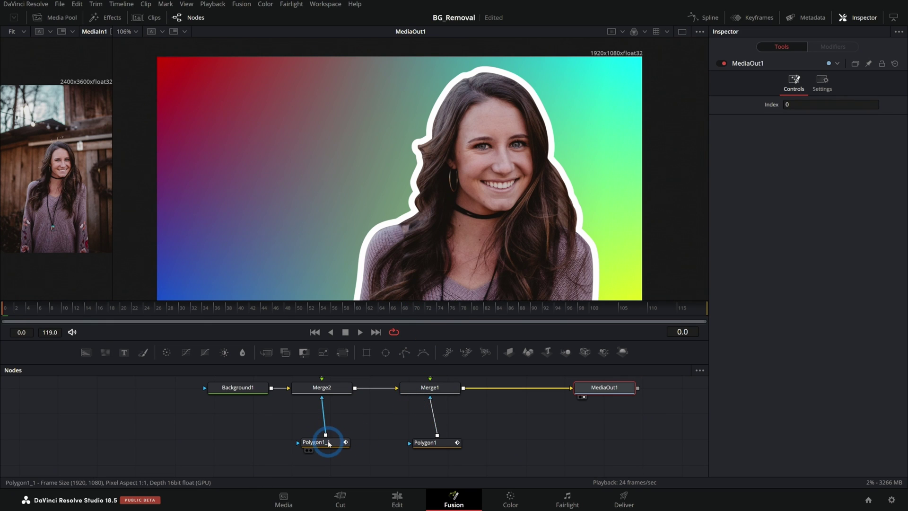
- Move the Polygon1 mask point at the tip of the left-hand hair curl slightly outward and up
left_click(431, 447)
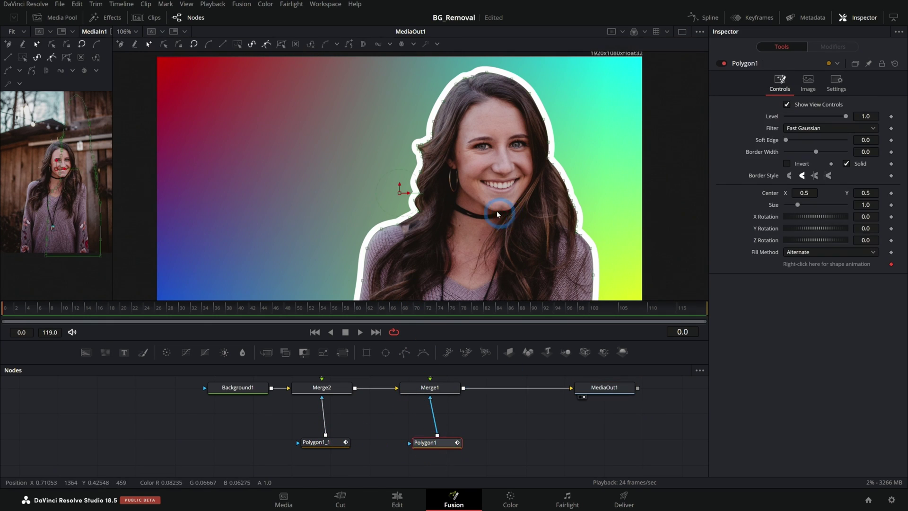
scroll(450, 267, "up", 4)
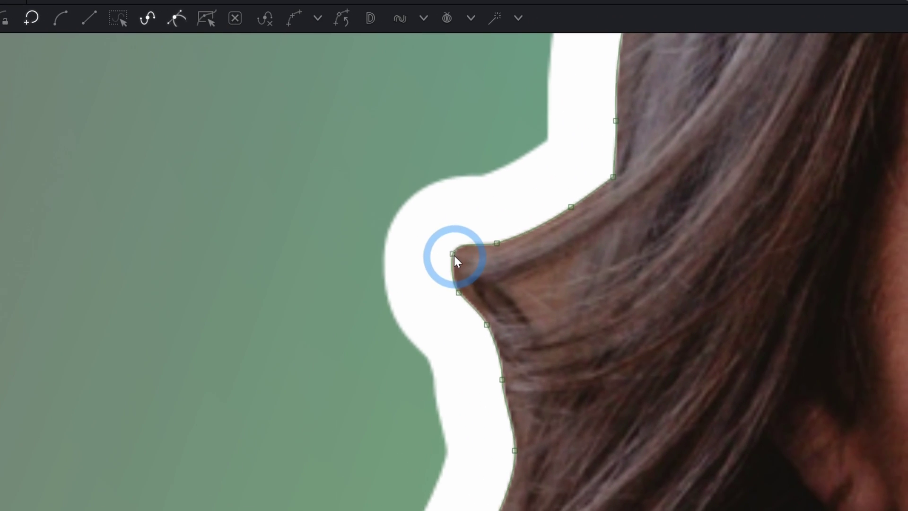
left_click_drag(453, 255, 423, 238)
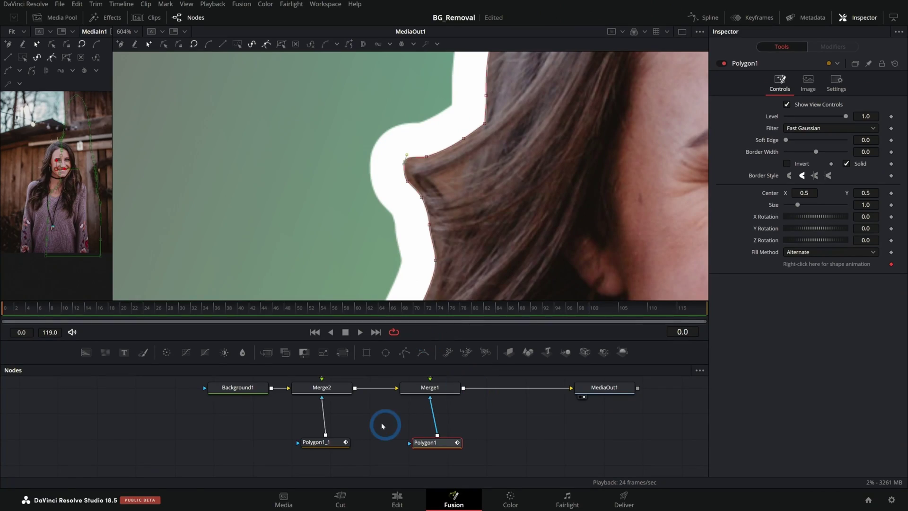
- Replace the copied polygon Polygon1_1 with a pasted instance of Polygon1, connected as Merge2's mask
left_click(327, 442)
key("Delete")
left_click(440, 449)
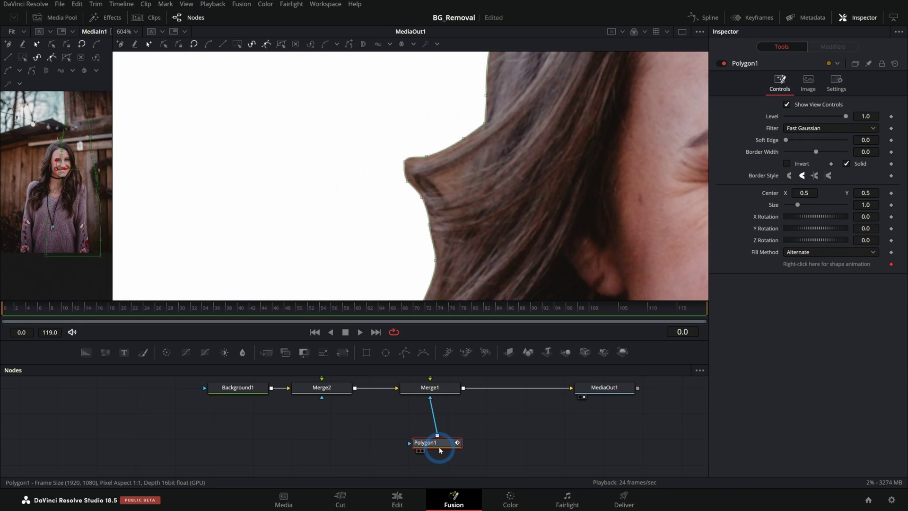
left_click(326, 444)
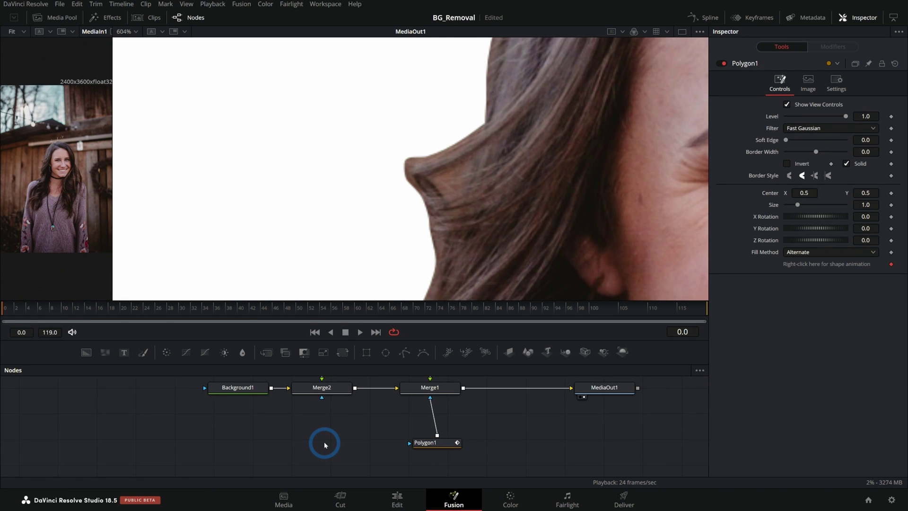
key("ctrl+shift+v")
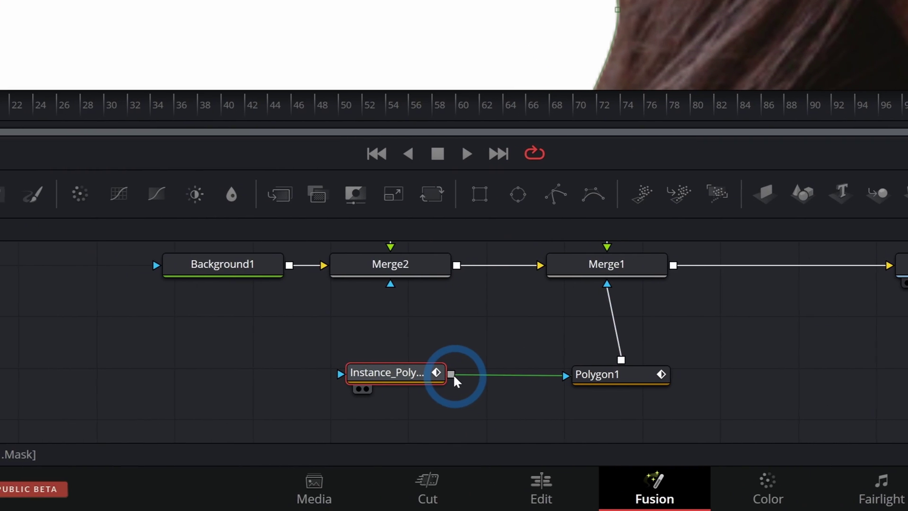
left_click_drag(453, 374, 392, 284)
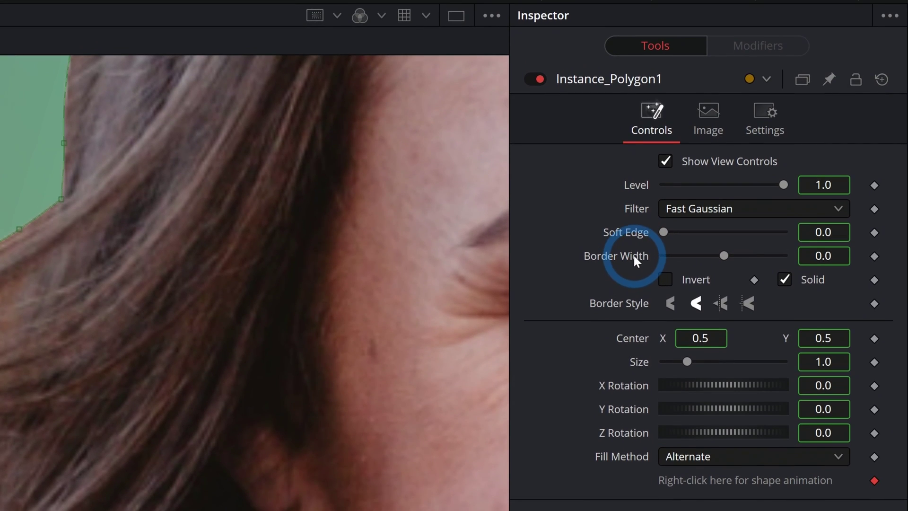
- Deinstance the Border Width of Instance_Polygon1 and set it to 0.013
right_click(633, 276)
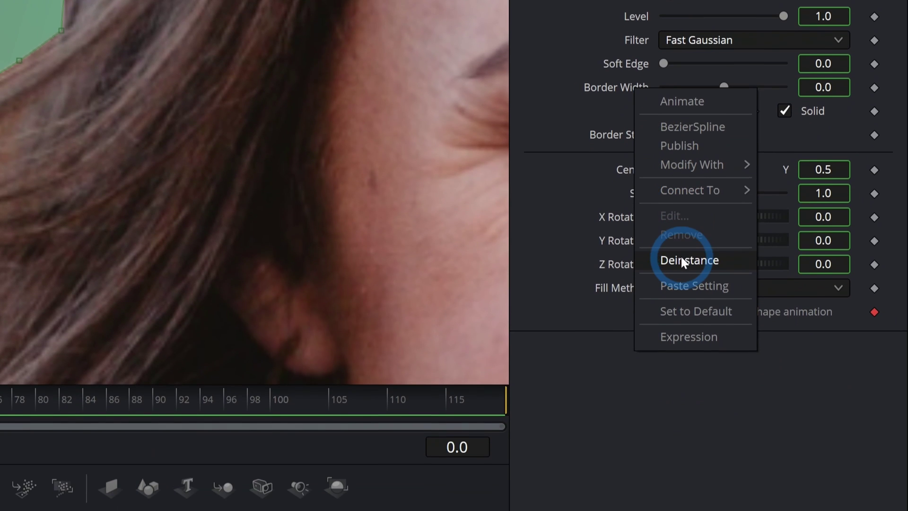
left_click(680, 426)
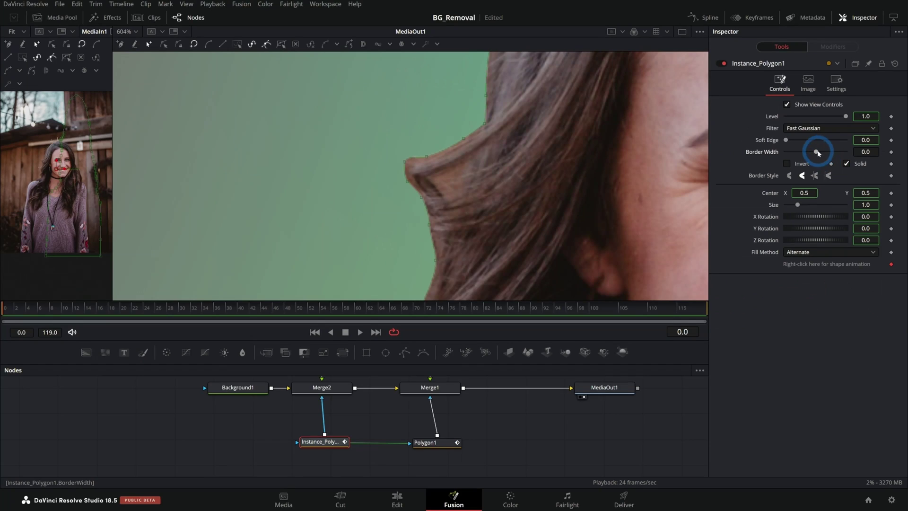
left_click_drag(816, 152, 819, 153)
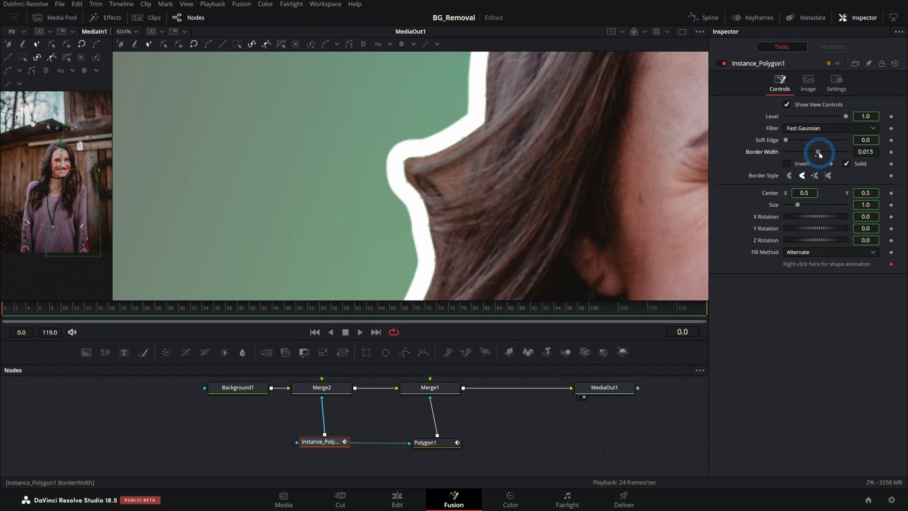
left_click(578, 358)
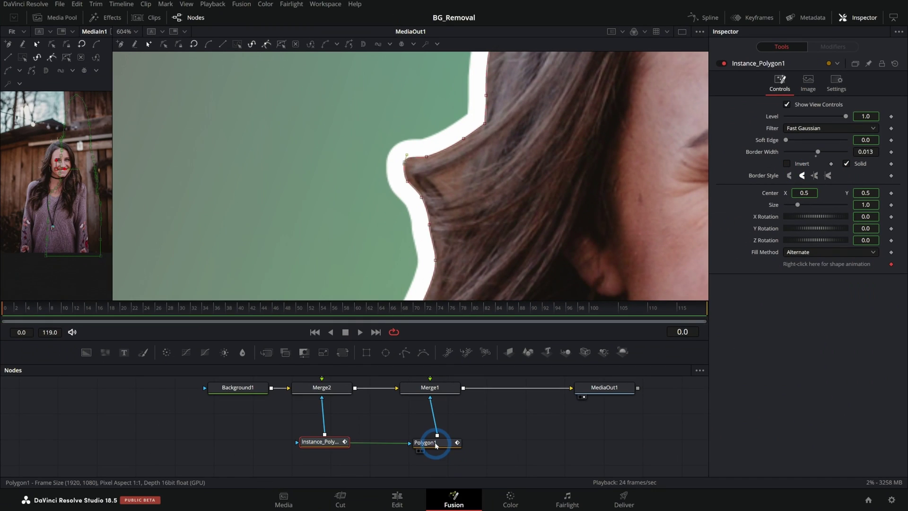
- Try moving the mask point at the tip of the left-hand hair curl outward with Instance_Polygon1 selected, and undo the move
left_click(430, 442)
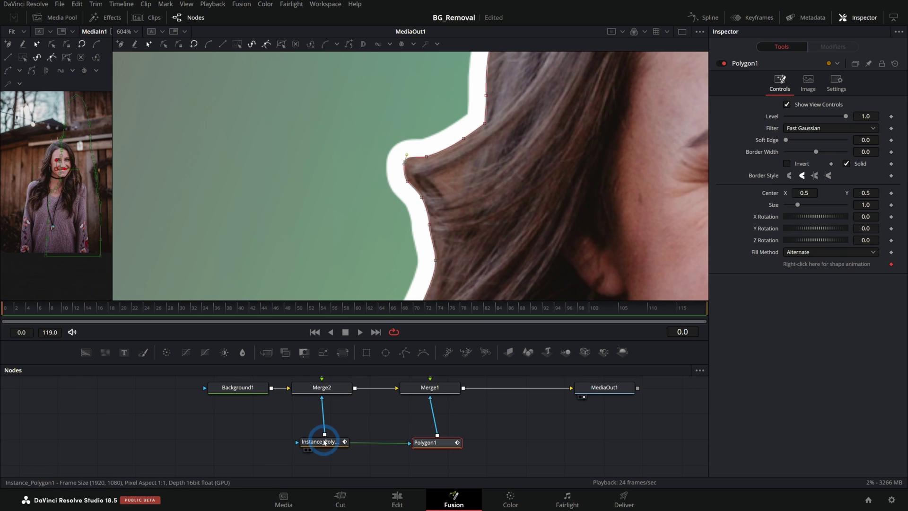
left_click(320, 441)
left_click_drag(405, 161, 372, 153)
key("ctrl+z")
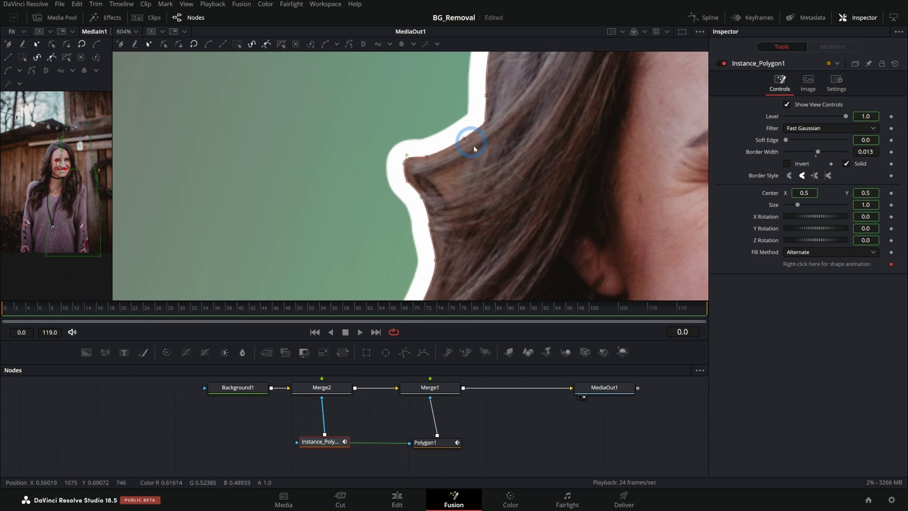
- Move the mask point on the right-hand hair edge beside the woman's face slightly inward with Instance_Polygon1 selected
left_click(332, 444)
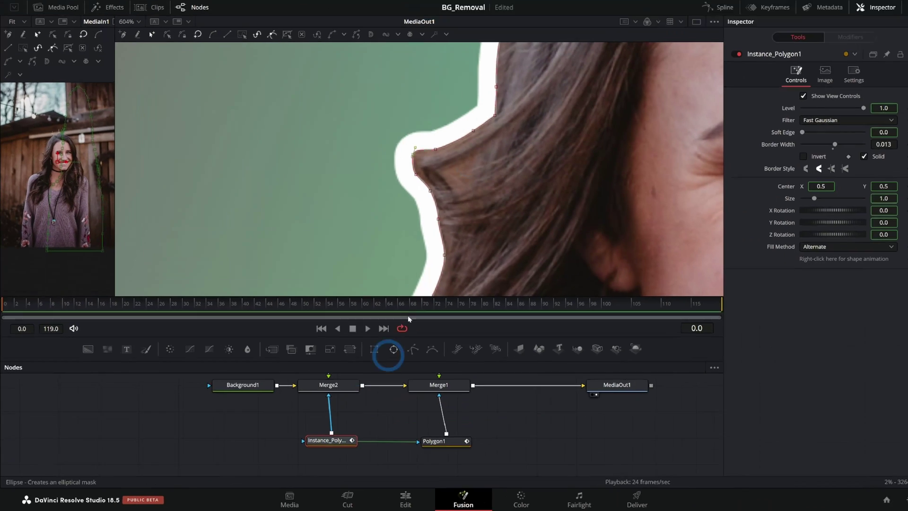
left_click(492, 165)
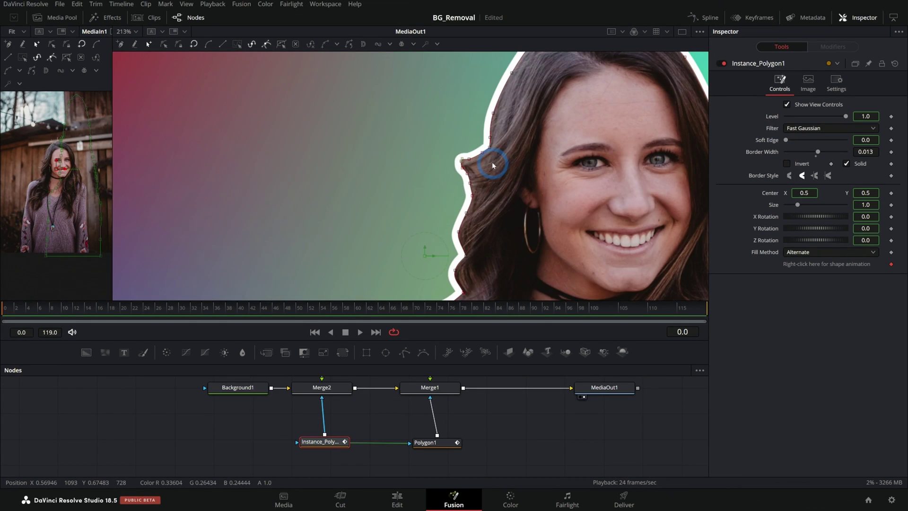
scroll(493, 167, "down", 3)
left_click_drag(595, 207, 507, 160)
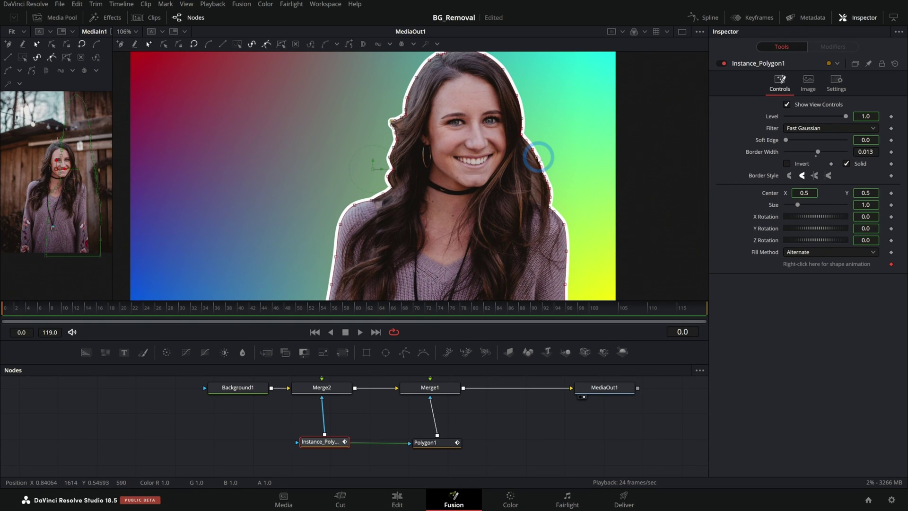
scroll(520, 134, "up", 6)
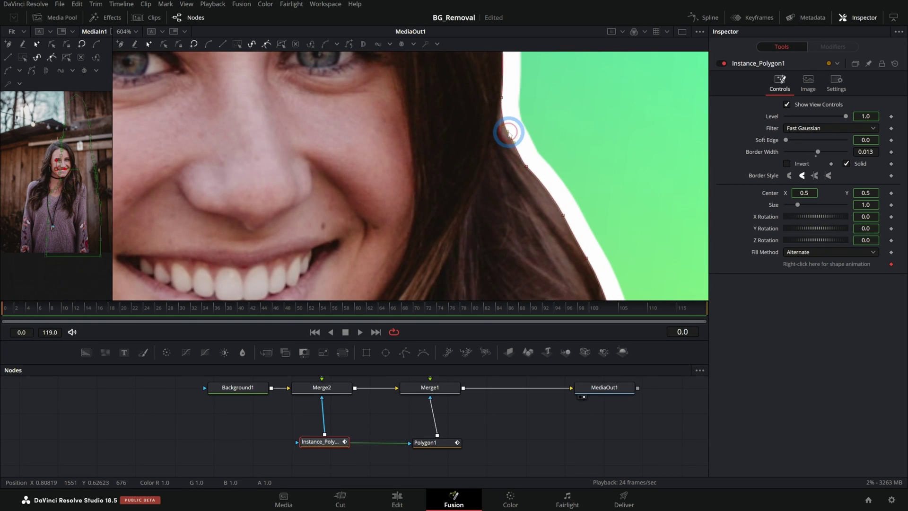
mouse_move(501, 134)
left_mouse_down()
mouse_move(505, 126)
mouse_move(433, 182)
mouse_move(586, 115)
mouse_move(431, 169)
mouse_move(492, 141)
mouse_move(448, 148)
mouse_move(556, 137)
mouse_move(491, 137)
left_mouse_up()
scroll(493, 141, "up", 1)
scroll(525, 158, "down", 6)
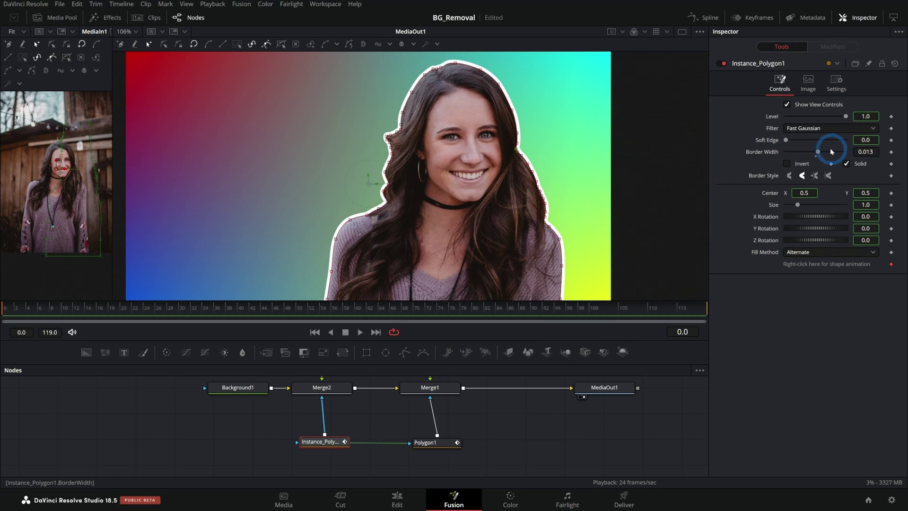
- Increase the Border Width of Instance_Polygon1 for a thicker white stroke, and view the whole composite without mask overlays
left_click_drag(817, 153, 821, 153)
left_click(604, 397)
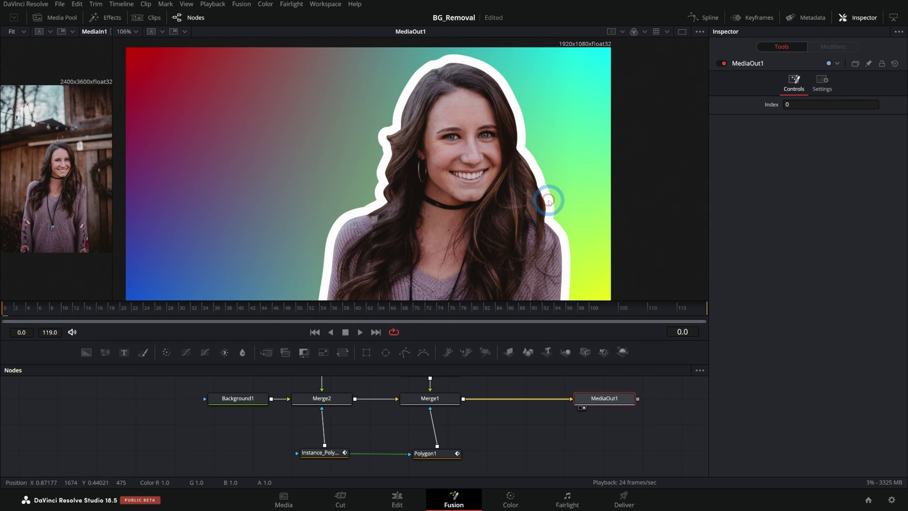
scroll(548, 200, "down", 1)
left_click_drag(571, 214, 577, 206)
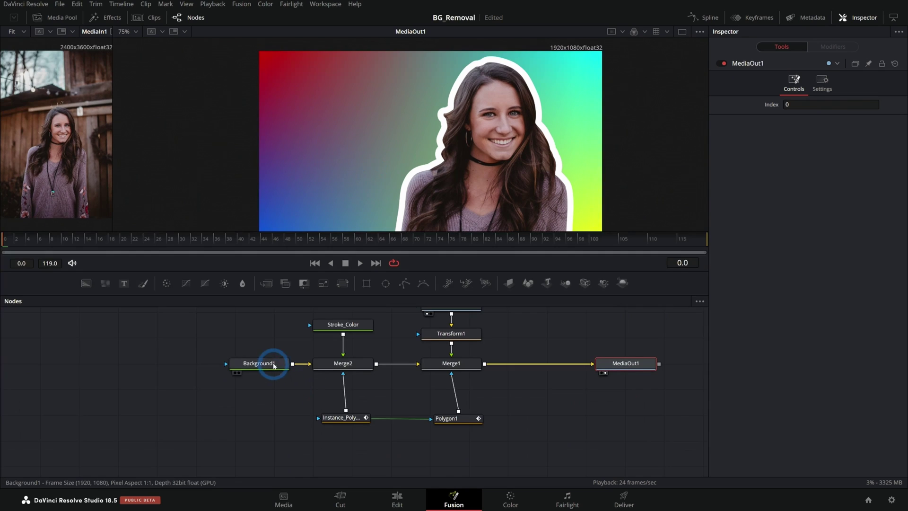
- Move Background1 aside and connect a new Background node to Merge2's background input in its place
left_click_drag(262, 365, 193, 386)
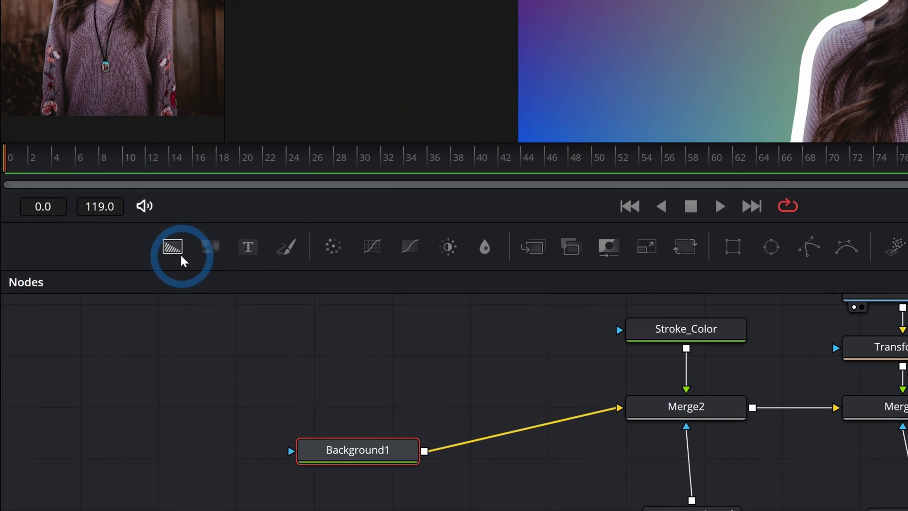
left_click_drag(86, 283, 236, 355)
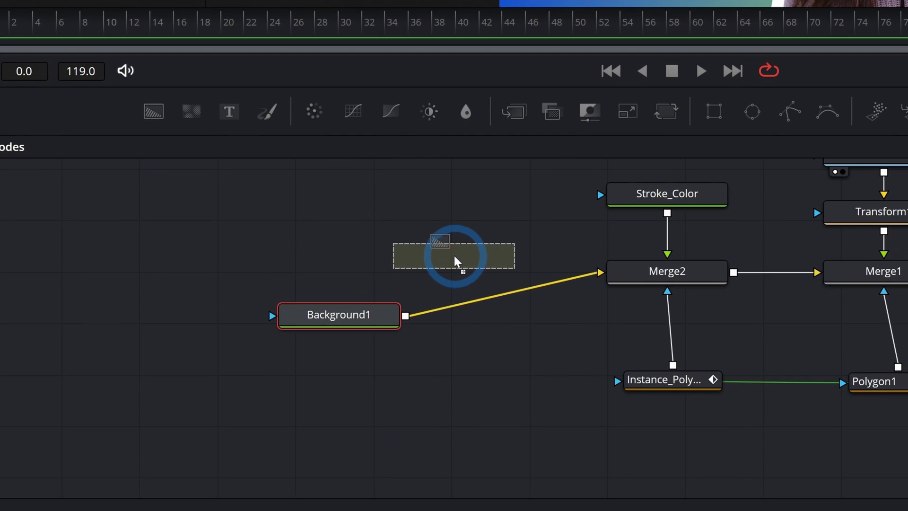
left_click_drag(454, 256, 454, 256)
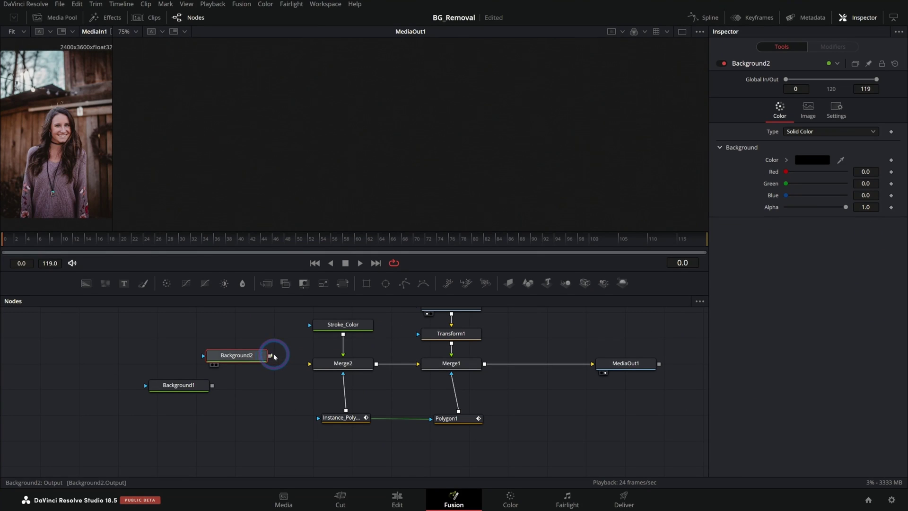
left_click_drag(274, 356, 310, 364)
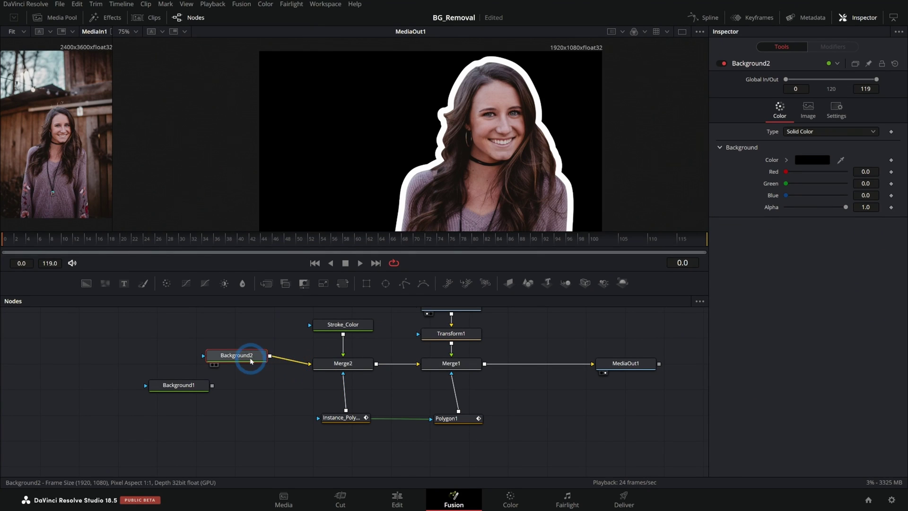
- Line up the new Background node beside Merge2 and set its Alpha to 0 for a transparent background
left_click_drag(239, 355, 256, 363)
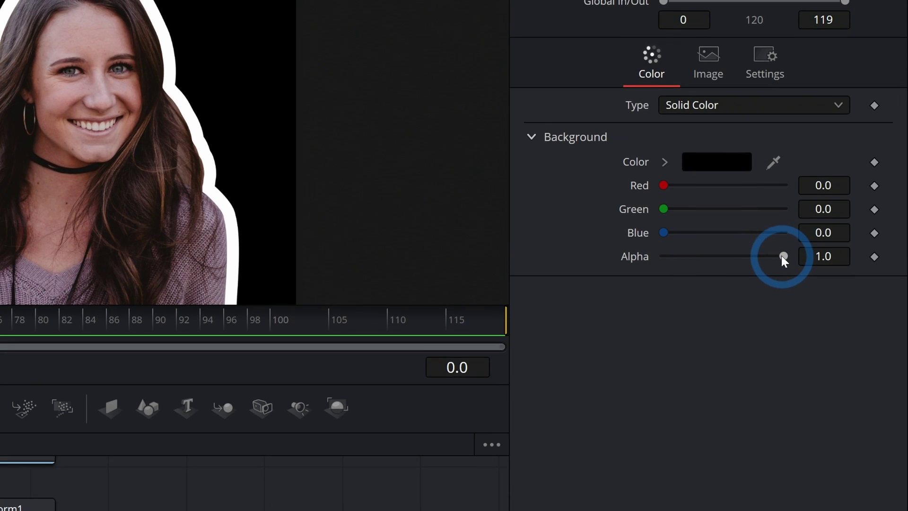
left_click_drag(845, 206, 617, 205)
left_click(448, 209)
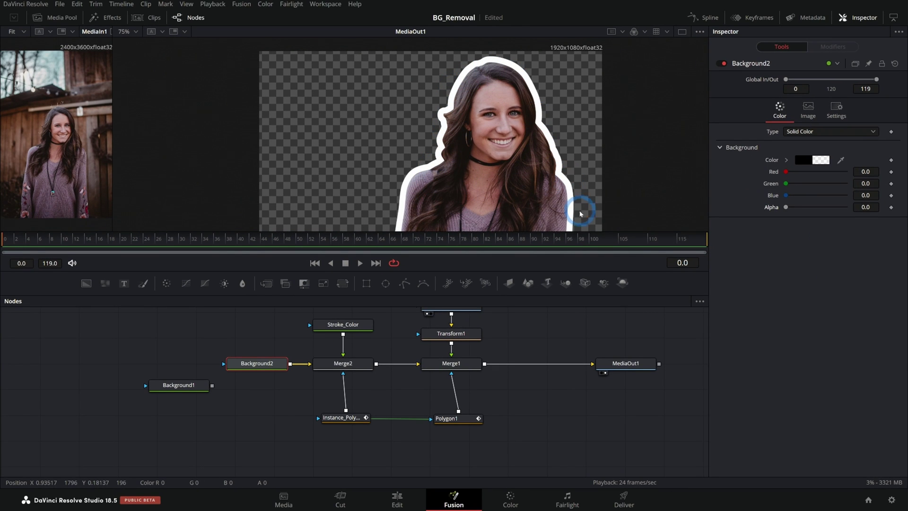
- Composite Merge1's output over Background1 with a new Merge node and connect that merge to MediaOut1
left_click_drag(485, 363, 516, 454)
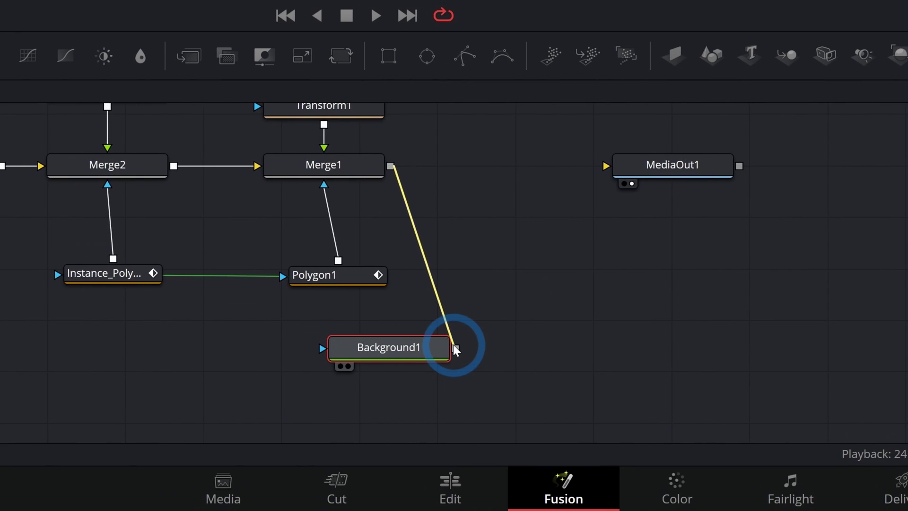
left_click_drag(453, 347, 454, 347)
left_click_drag(609, 349, 662, 167)
left_click_drag(676, 173, 739, 299)
- Move the cutout and stroke node group up as one, and insert a Transform node between Merge1 and Merge3
left_click_drag(355, 284, 61, 426)
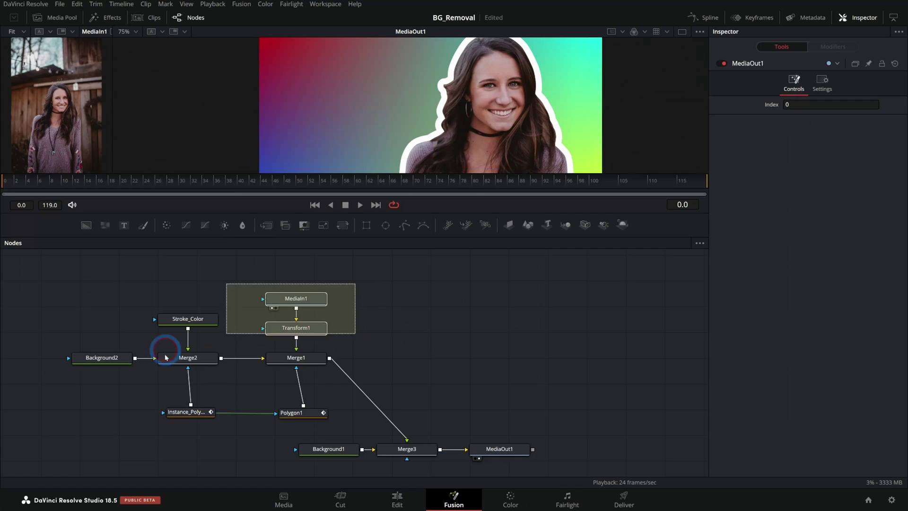
left_click_drag(309, 361, 370, 318)
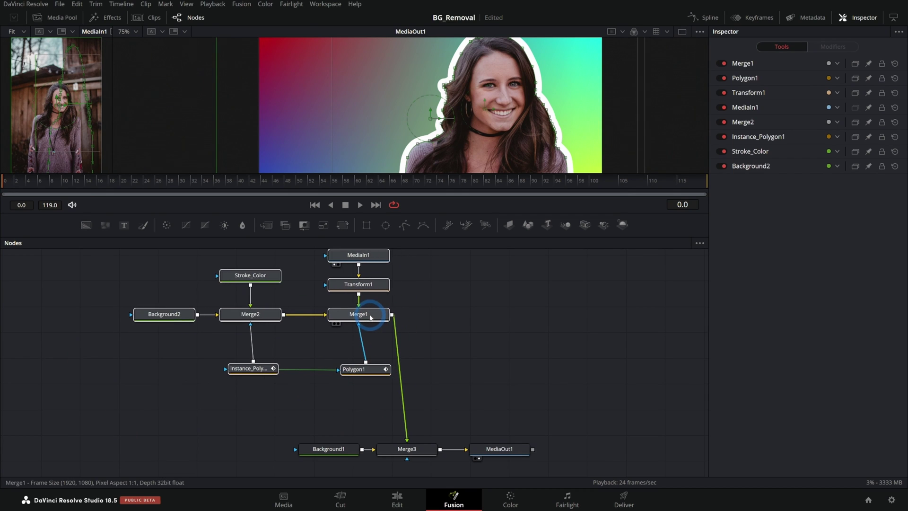
left_click(426, 363)
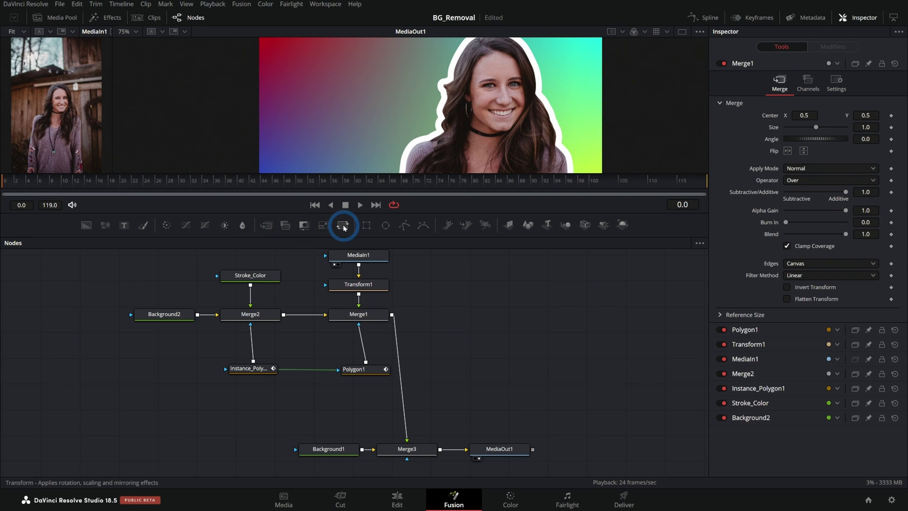
left_click_drag(343, 224, 407, 408)
left_click_drag(475, 240, 473, 279)
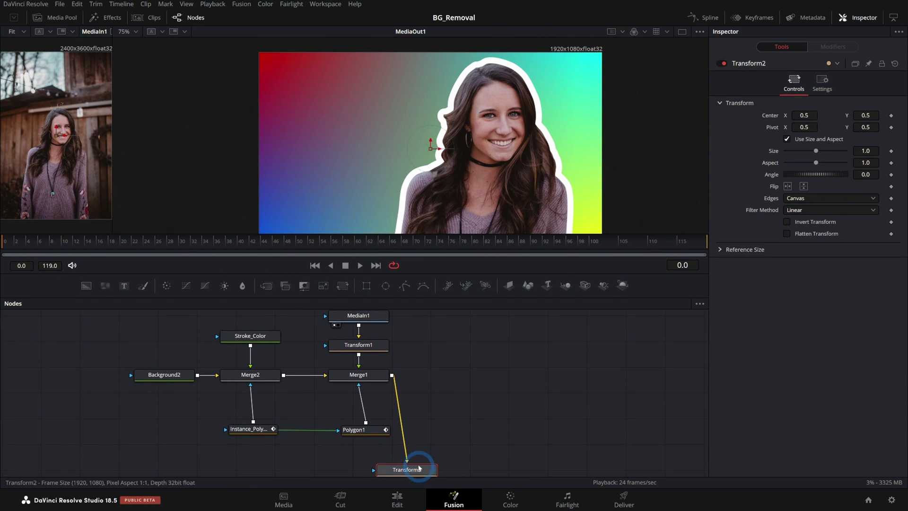
left_click_drag(439, 442, 446, 391)
left_click_drag(457, 156, 377, 158)
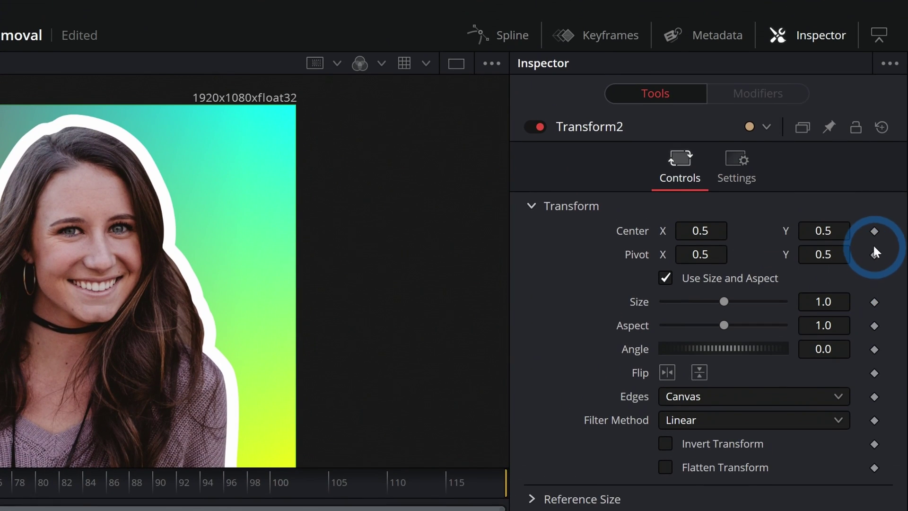
- Keyframe Transform2's Center so the woman slides in from about X 0.93, Y -0.09 at frame 0, and play the animation
left_click(890, 116)
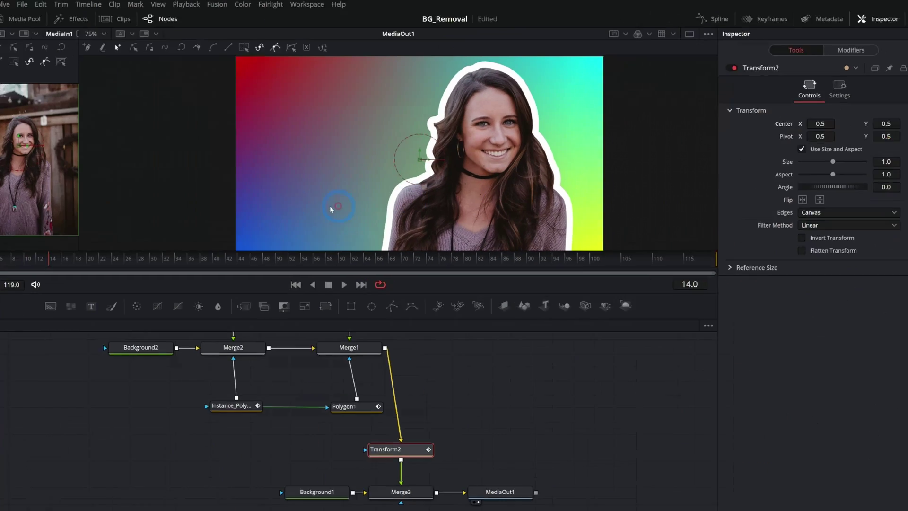
left_click_drag(78, 239, 54, 239)
left_click_drag(54, 240, 4, 240)
left_click_drag(430, 149, 584, 266)
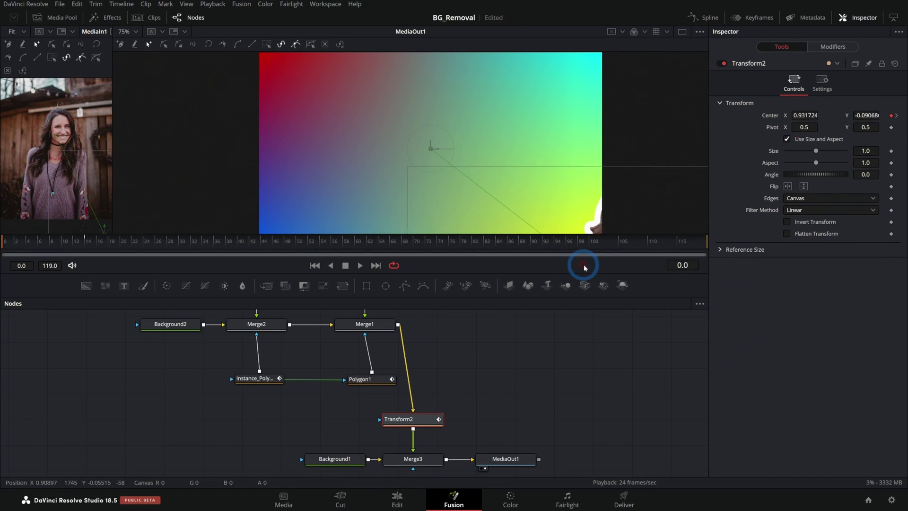
key("space")
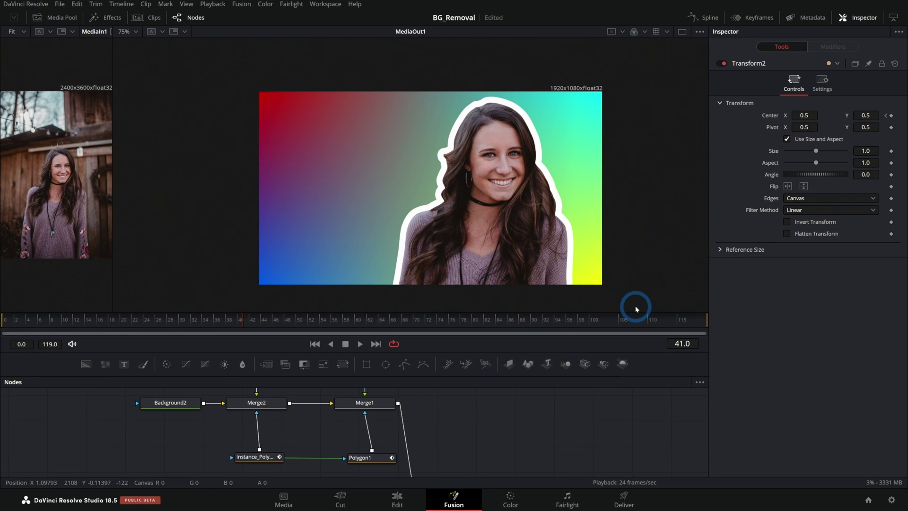
- Delete Transform2, Background1 and Merge3, leaving Merge1 to feed MediaOut1
left_click_drag(325, 399, 453, 457)
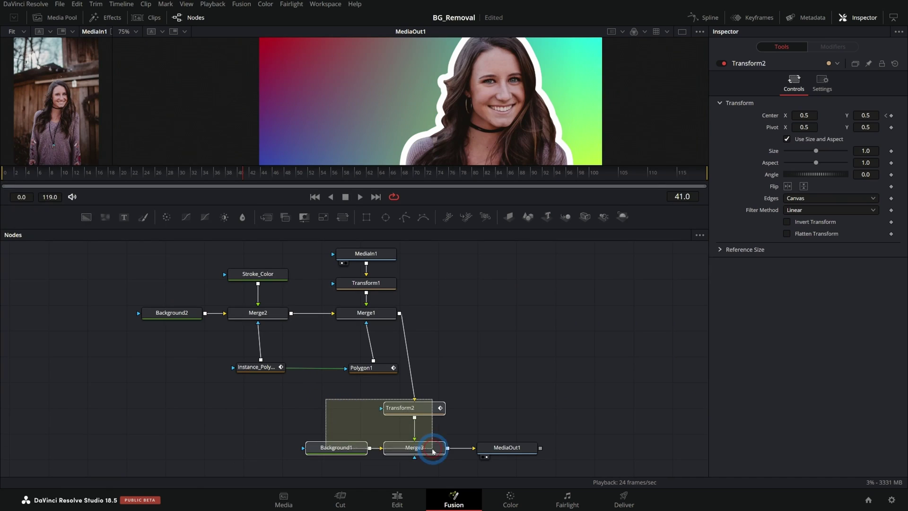
key("Delete")
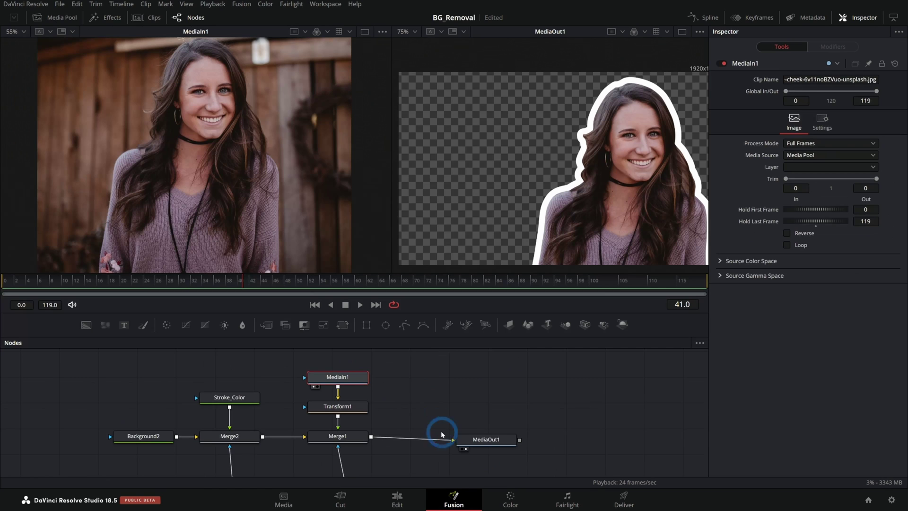
- Reconnect Instance_Polygon1 to Merge2 as its mask
left_click_drag(440, 432, 361, 427)
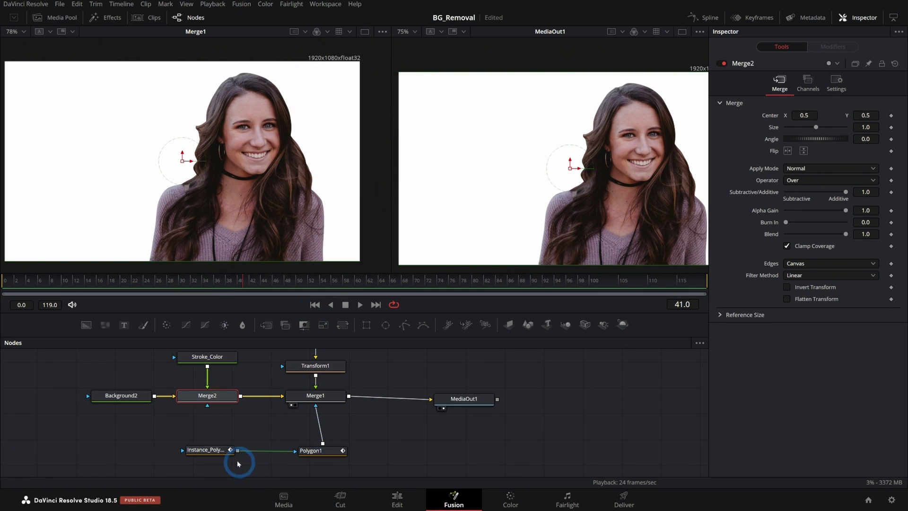
left_click_drag(237, 450, 280, 441)
left_click_drag(219, 422, 208, 404)
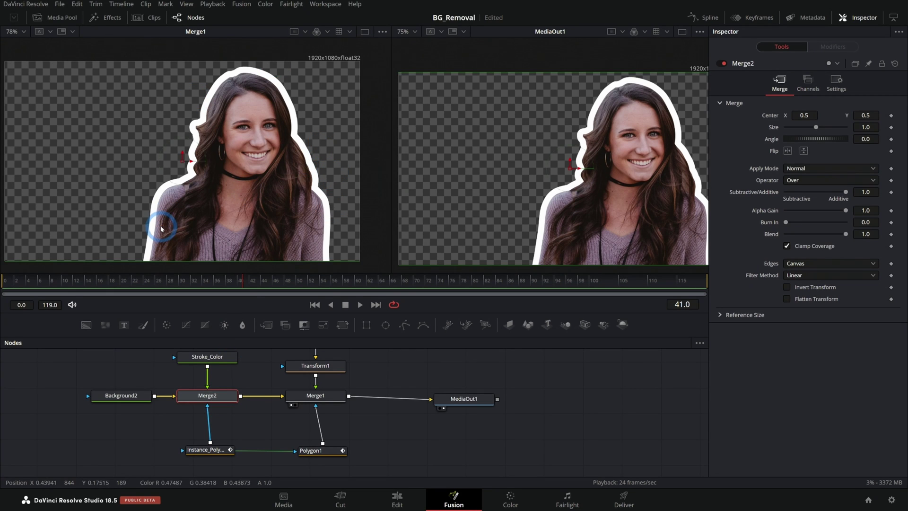